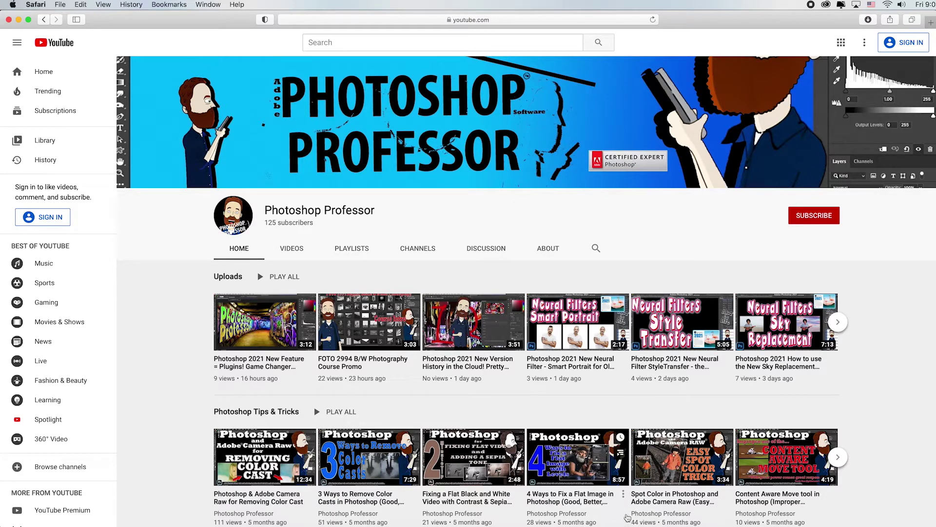
# Search Google for 'Flickr' from Safari's address bar
pyautogui.moveTo(635, 502)
pyautogui.click(501, 18)
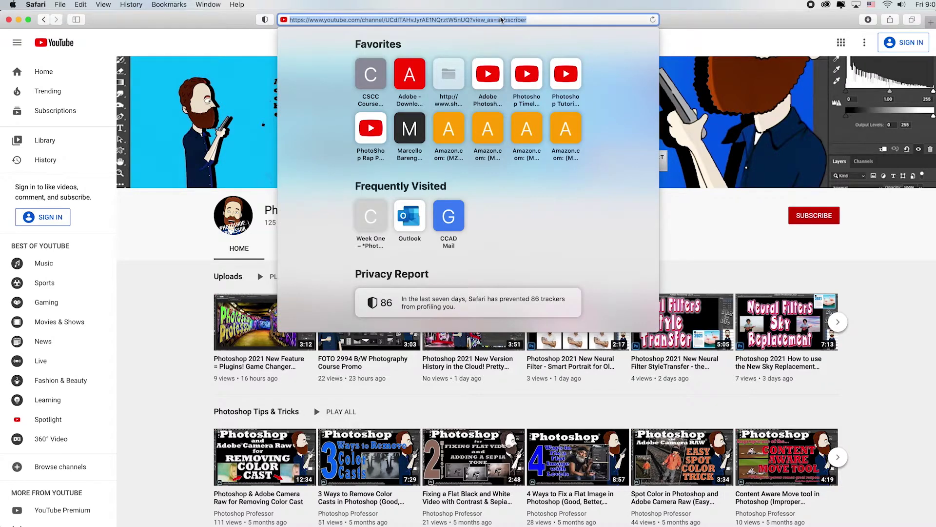
pyautogui.write('Flickr')
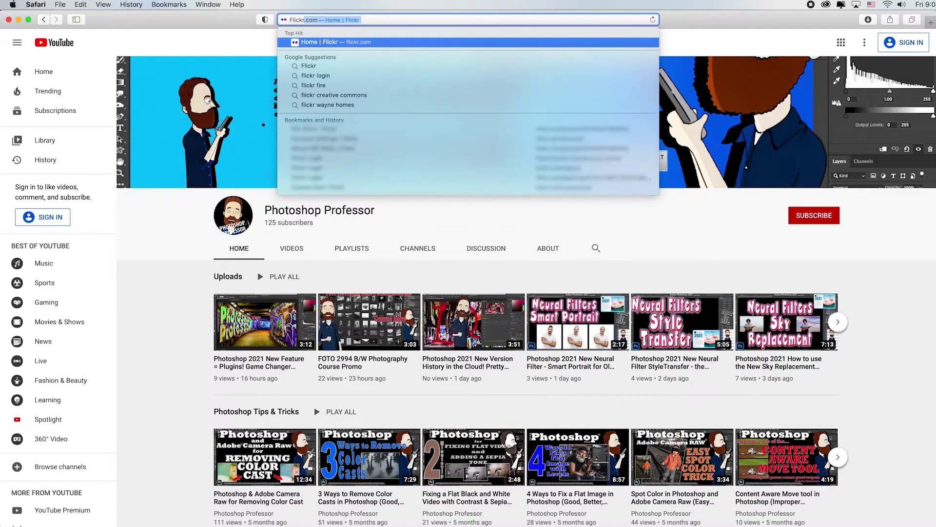
pyautogui.press('BackSpace')
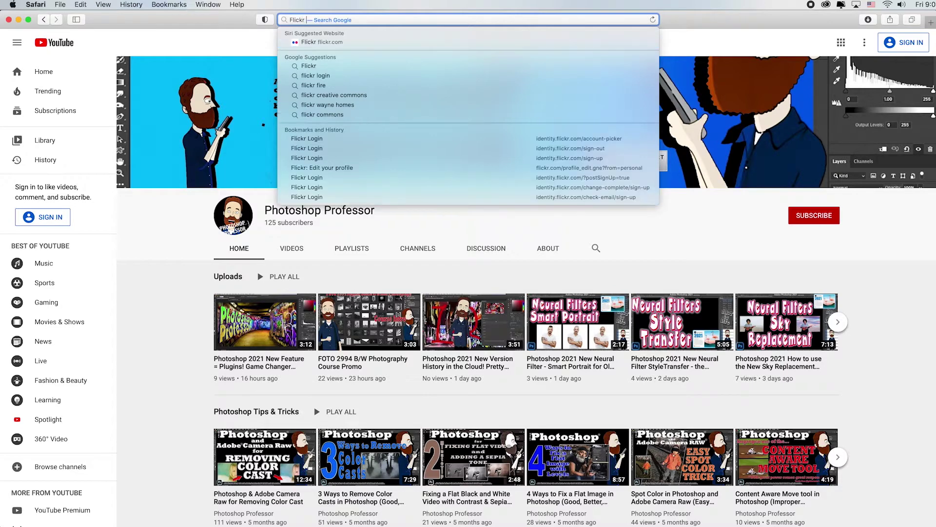
pyautogui.press('Return')
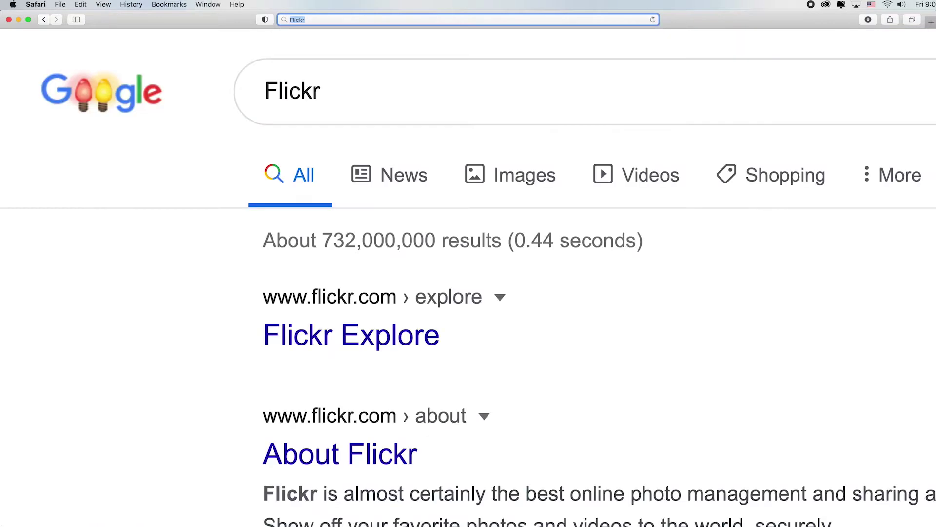
pyautogui.press('super+0')
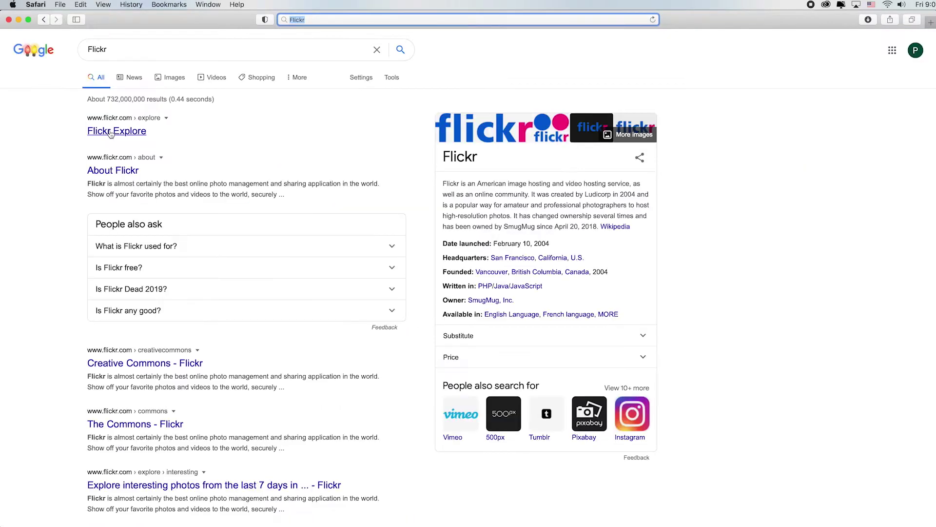
# Sign up for a free Flickr account from Flickr Explore, then start a new browser tab
pyautogui.click(109, 130)
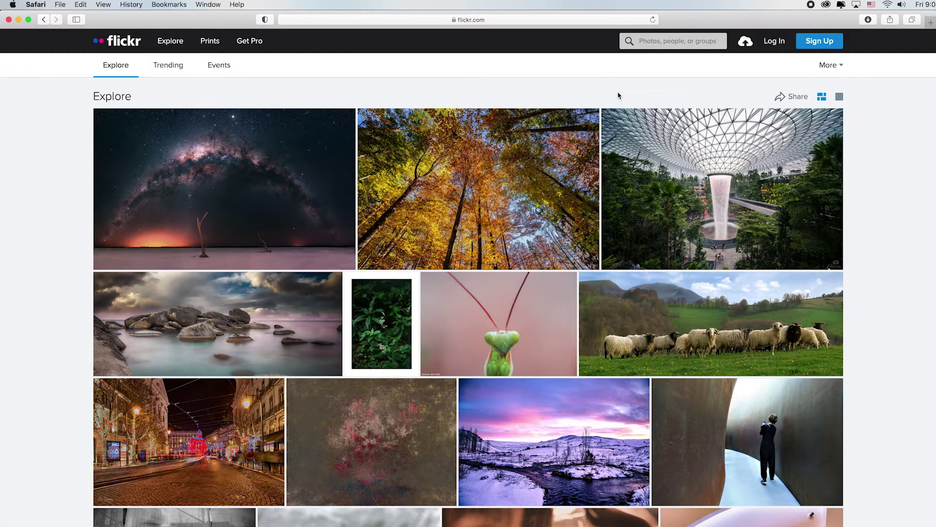
pyautogui.click(823, 45)
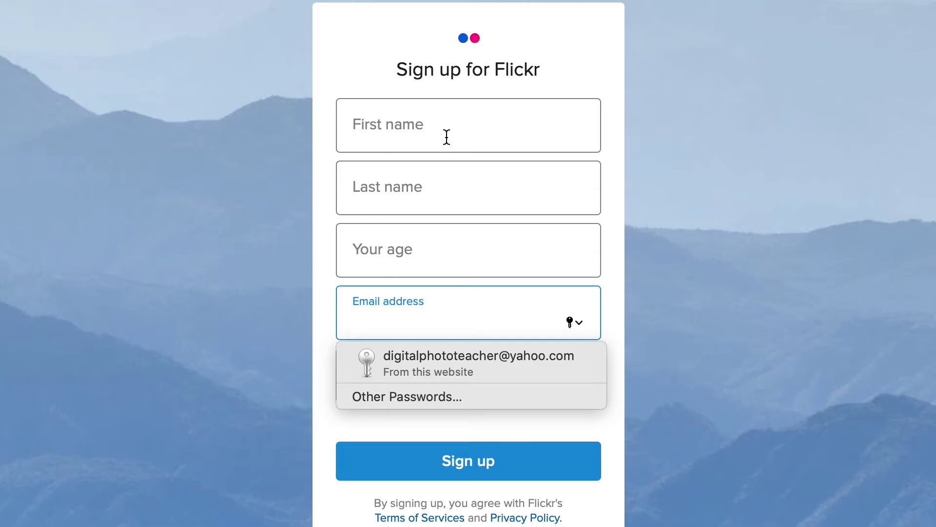
pyautogui.click(447, 136)
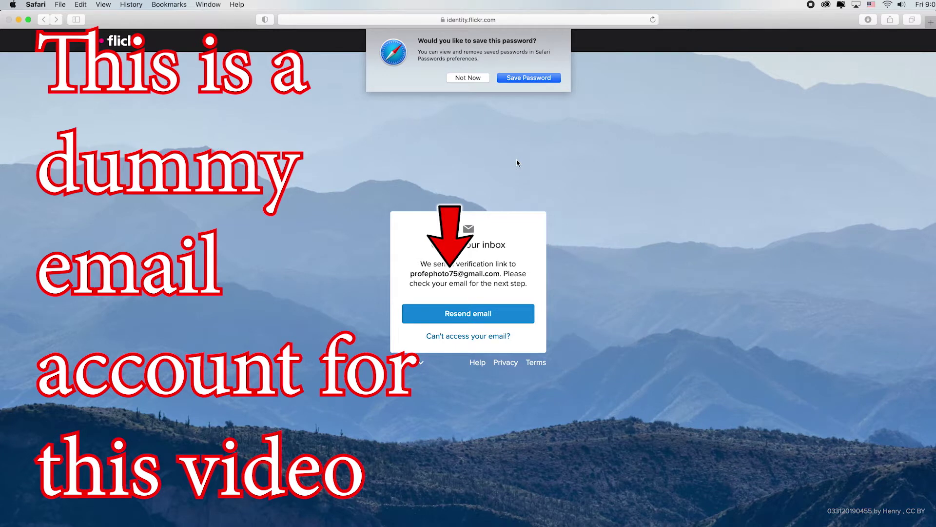
pyautogui.press('Escape')
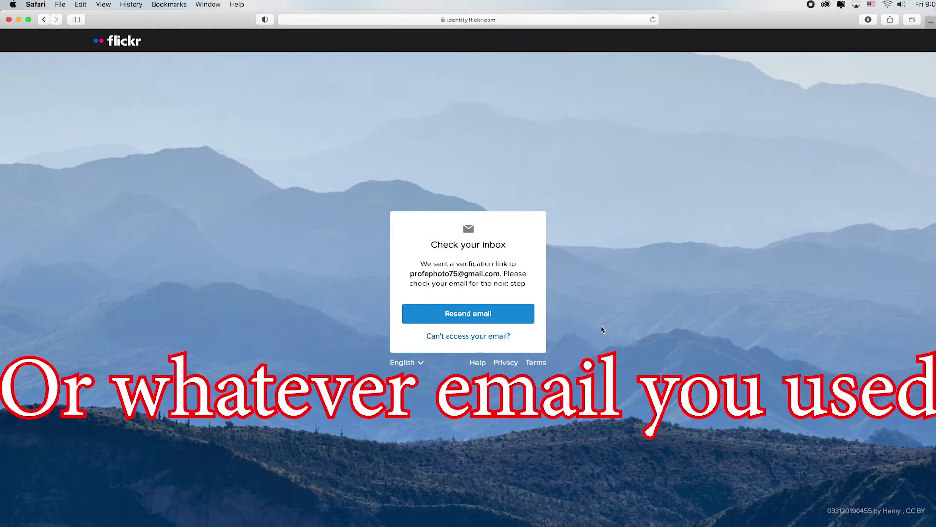
pyautogui.press('super+t')
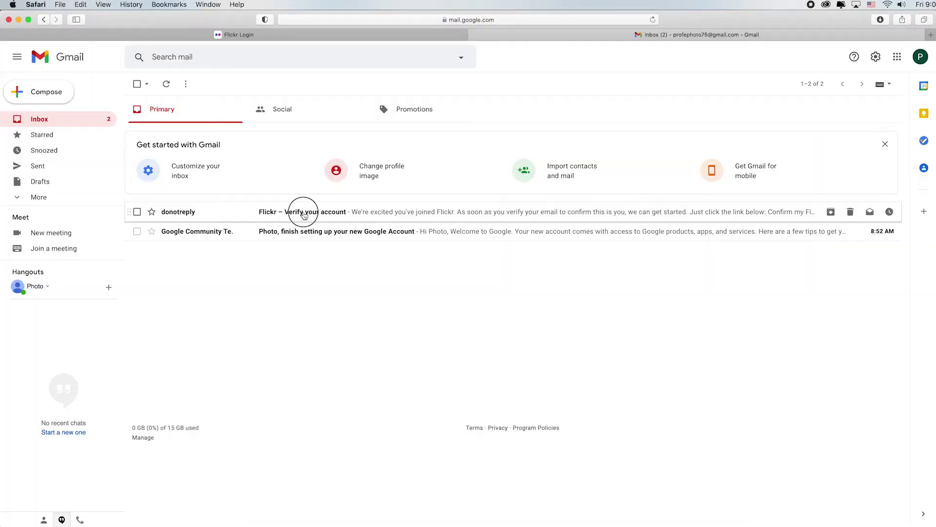
# Confirm the Flickr account from the 'Flickr – Verify your account' email in Gmail
pyautogui.click(302, 211)
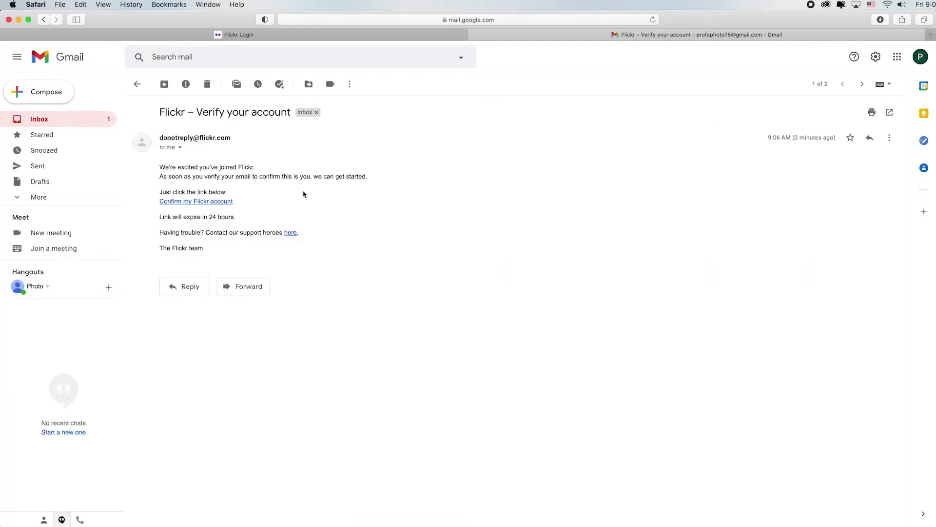
pyautogui.click(208, 202)
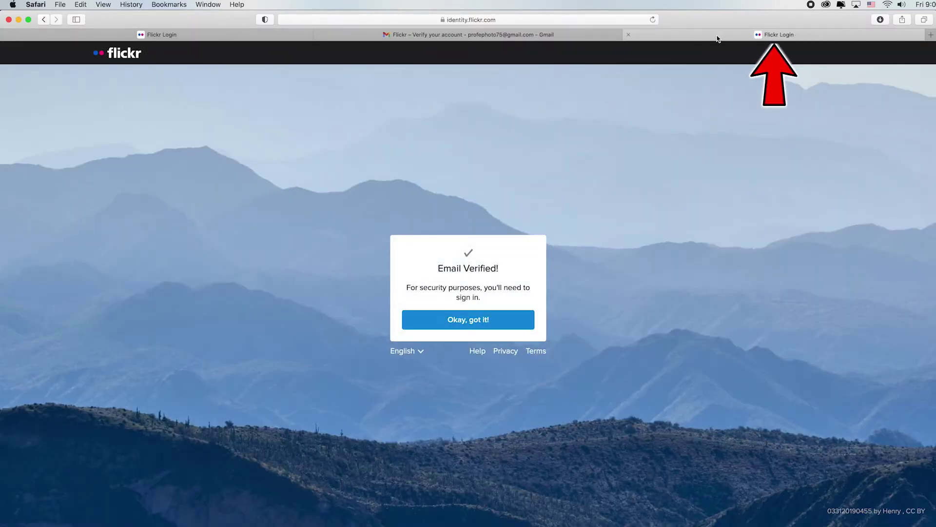
# Acknowledge verification, sign in with the account password, and go to Account settings
pyautogui.click(472, 324)
pyautogui.click(444, 292)
pyautogui.press('super+v')
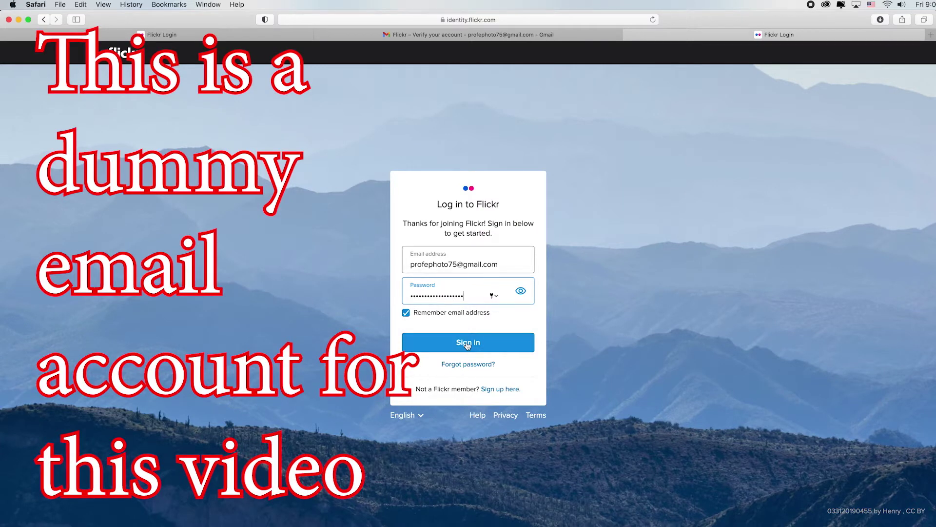
pyautogui.click(467, 345)
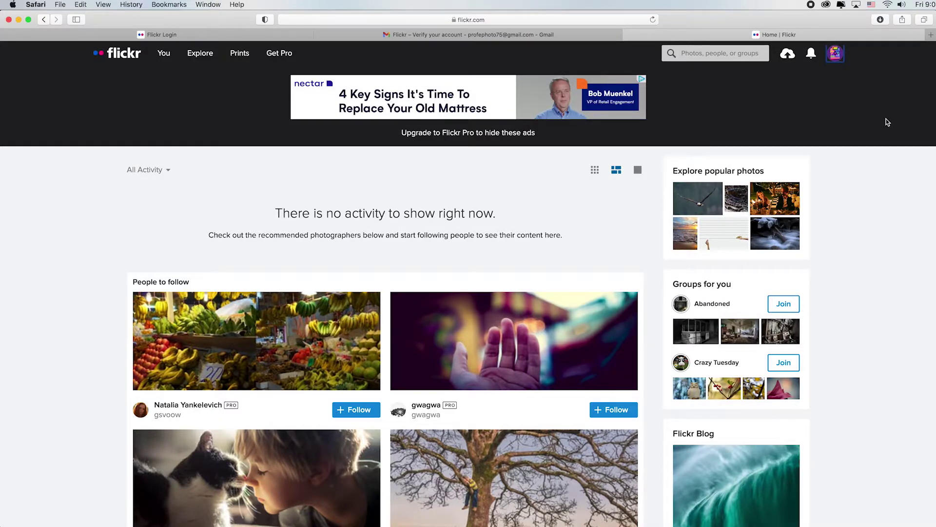
pyautogui.click(836, 55)
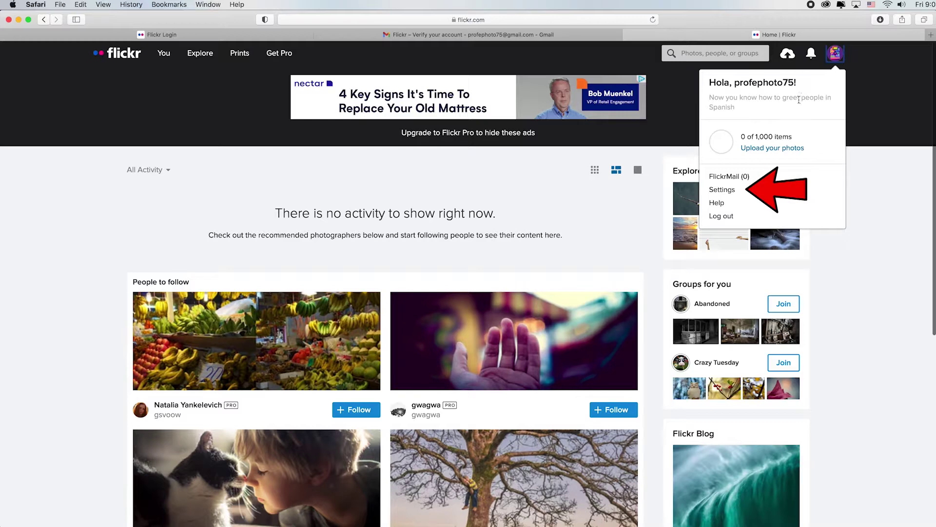
pyautogui.click(721, 191)
pyautogui.scroll(-2, 585, 303)
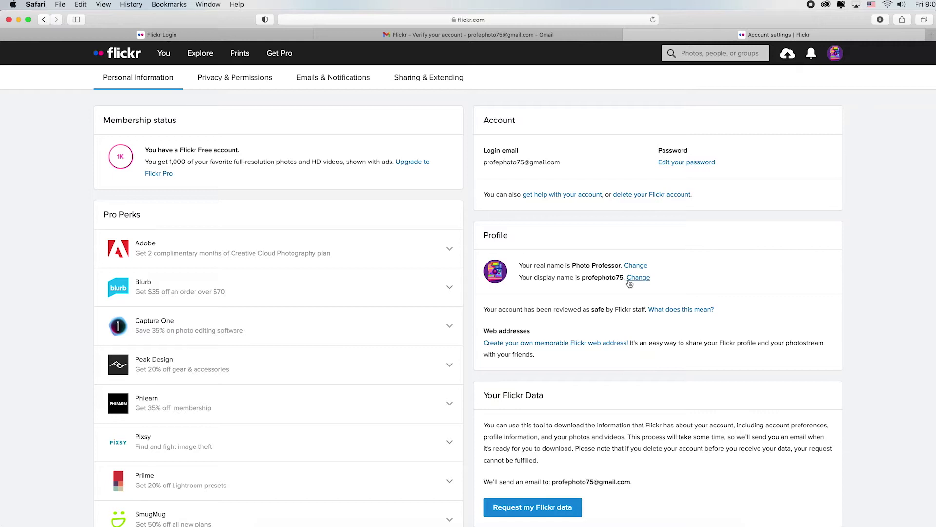
# Go to the profile's About page and start changing the profile picture
pyautogui.click(112, 57)
pyautogui.moveTo(164, 54)
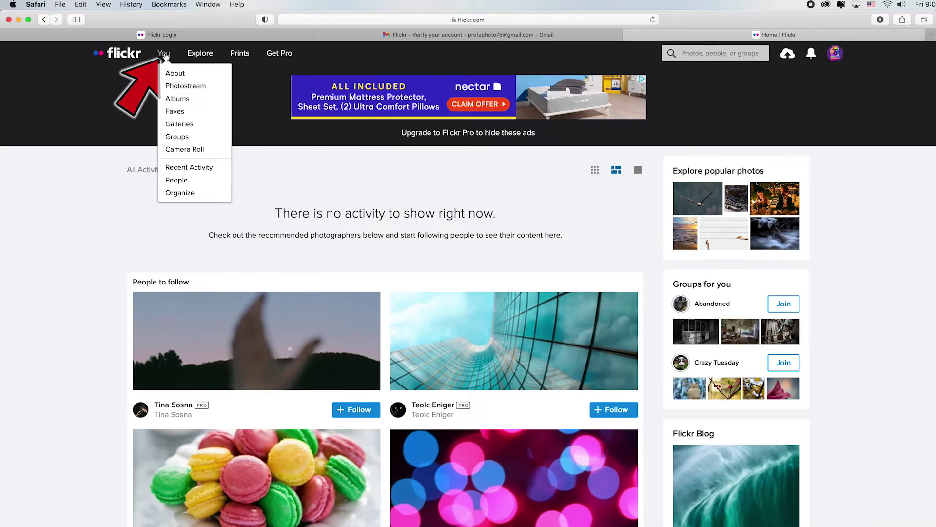
pyautogui.click(176, 74)
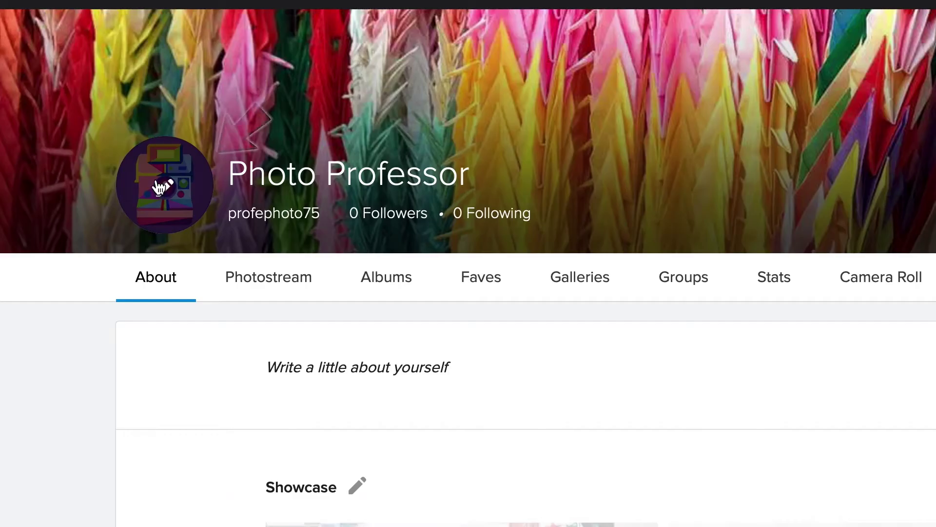
pyautogui.moveTo(128, 143)
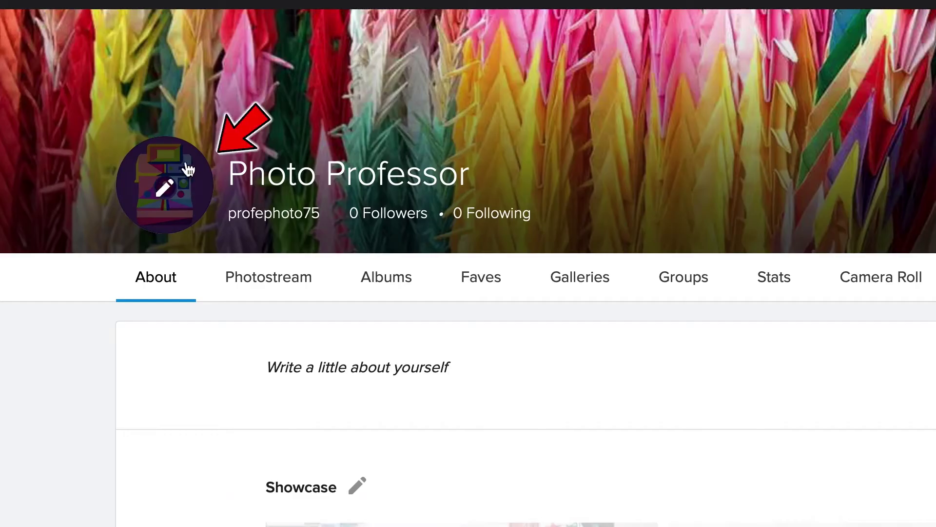
pyautogui.click(181, 191)
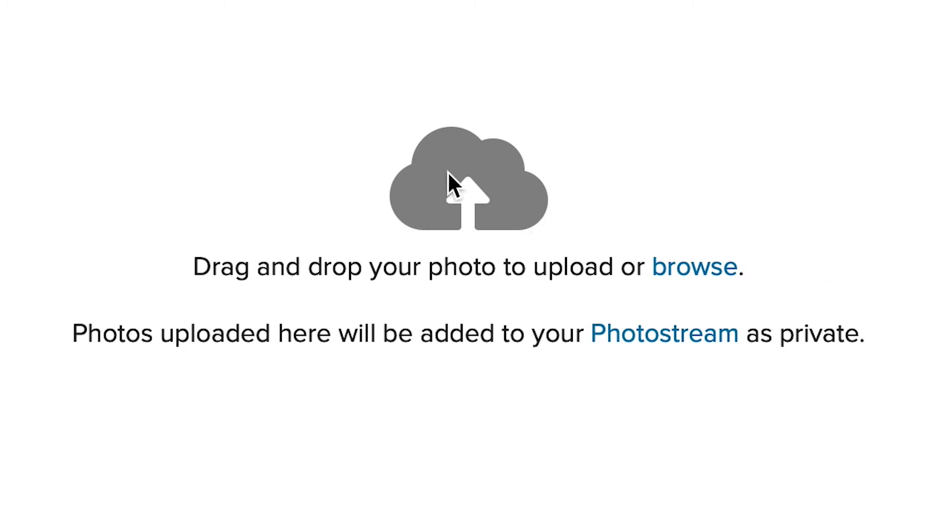
# Set Template copy.jpg as the profile picture, repositioned within the circular crop, and save
pyautogui.click(697, 272)
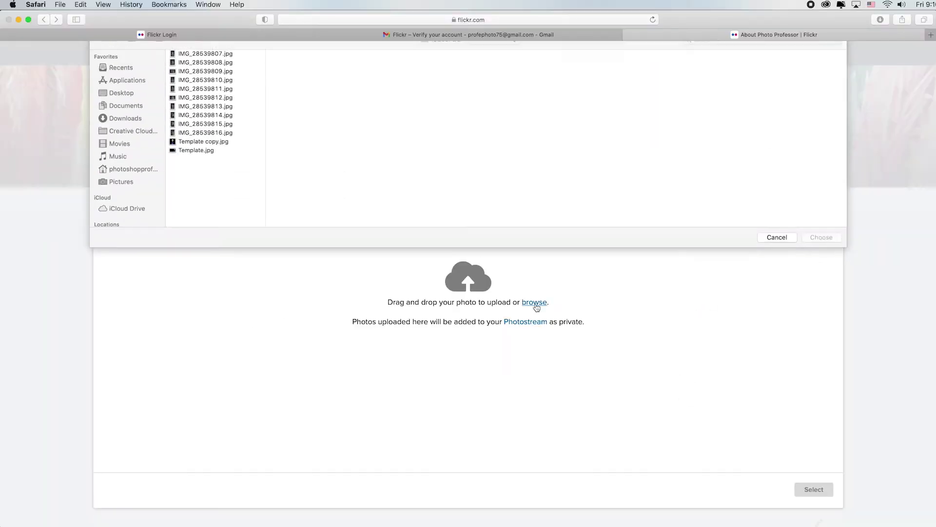
pyautogui.click(196, 154)
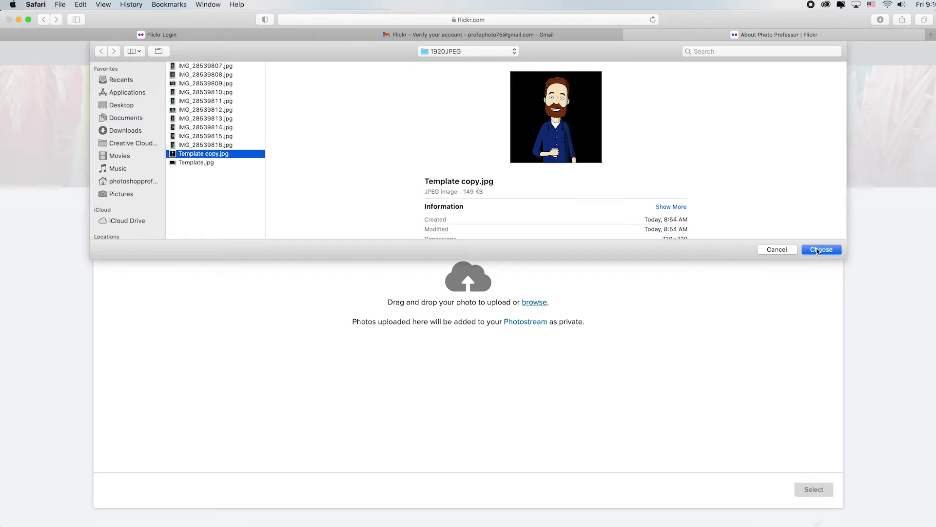
pyautogui.click(819, 250)
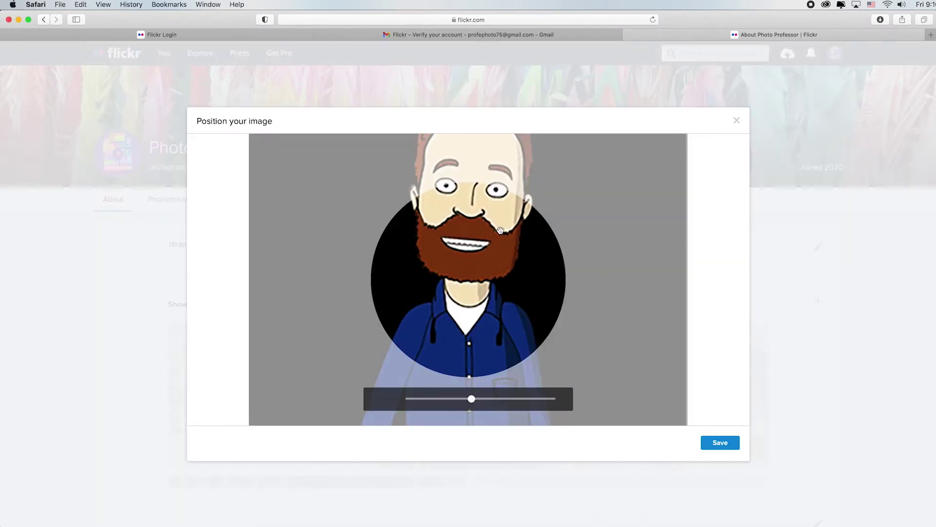
pyautogui.click(468, 227)
pyautogui.scroll(-6, 468, 228)
pyautogui.moveTo(493, 232); pyautogui.dragTo(498, 251)
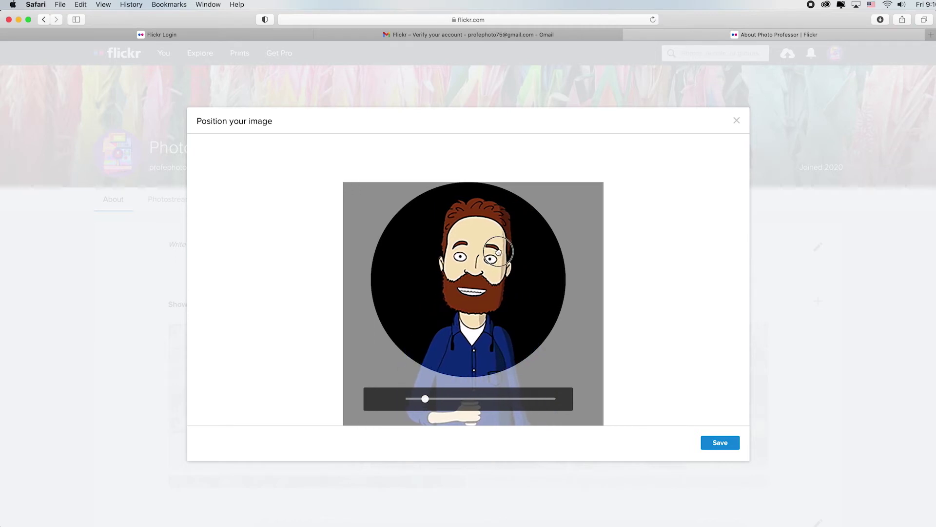
pyautogui.scroll(-2, 498, 252)
pyautogui.click(729, 447)
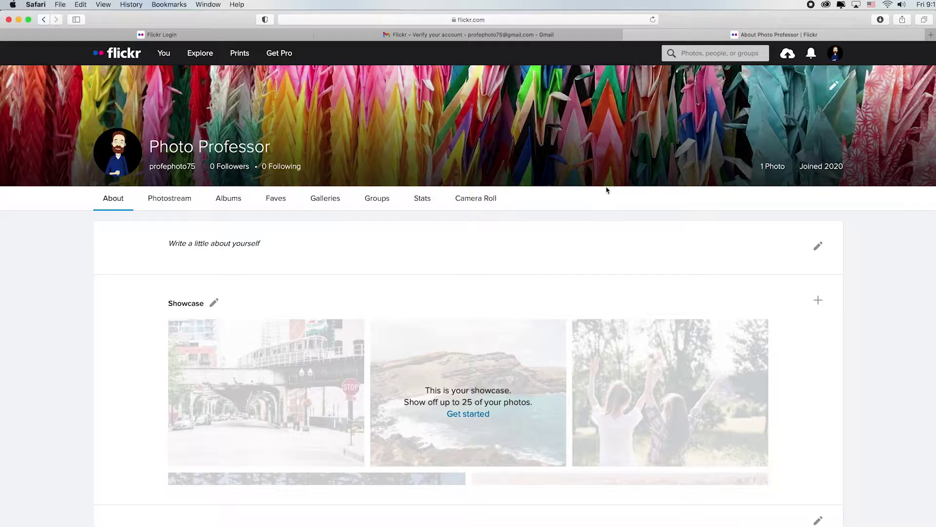
# Go from the Photostream through the Camera Roll to the photo upload page
pyautogui.click(177, 204)
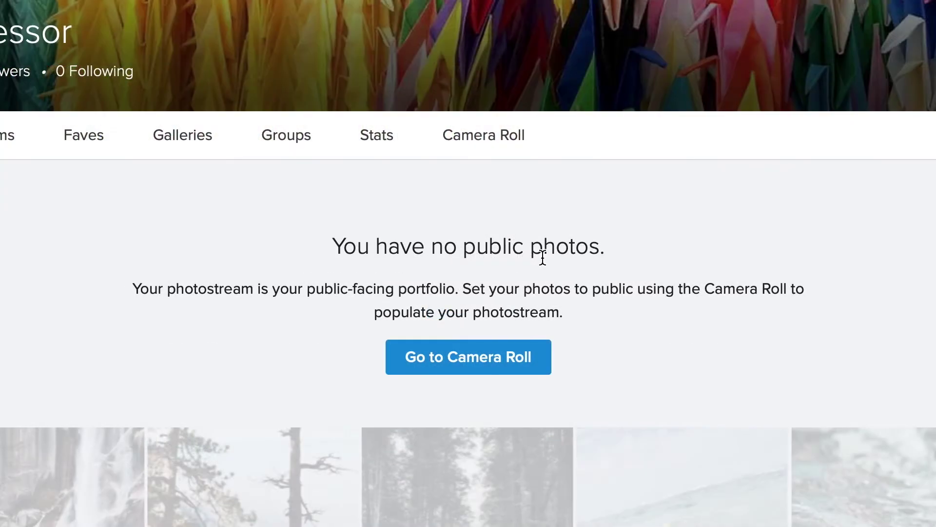
pyautogui.click(483, 365)
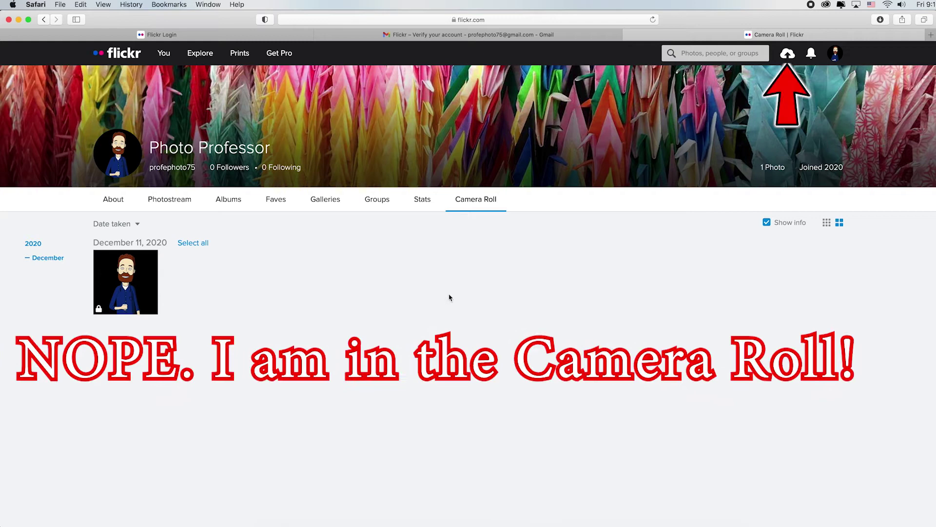
pyautogui.scroll(-1, 613, 312)
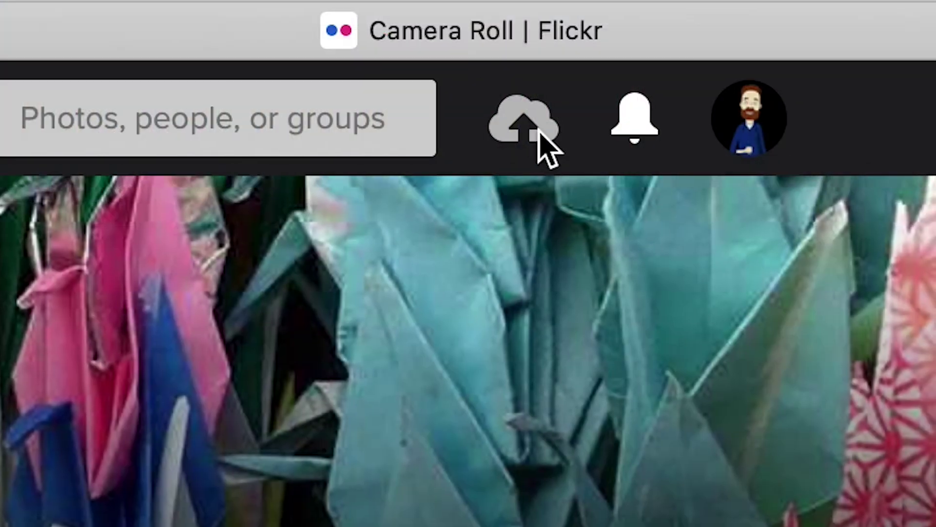
pyautogui.click(540, 133)
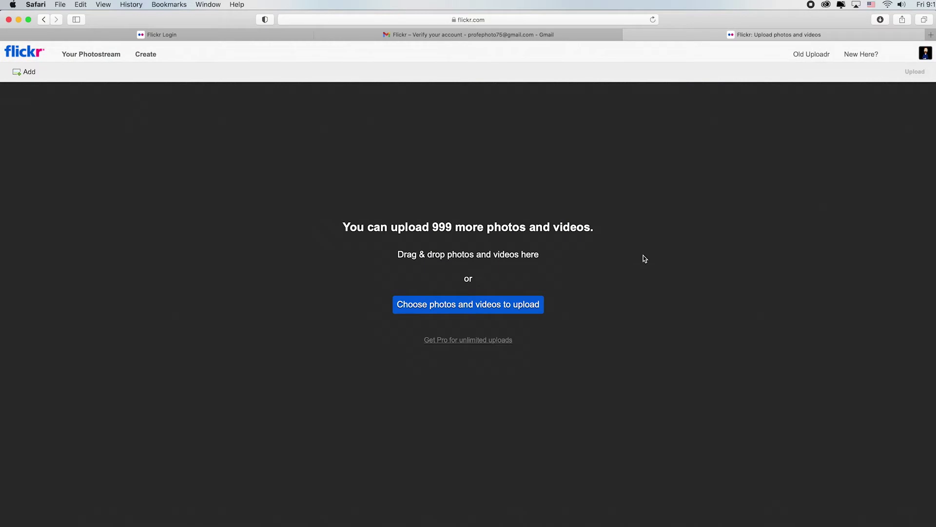
# Stage the ten files IMG_28539807 to IMG_28539816 from the 1920JPEG folder for upload
pyautogui.click(517, 303)
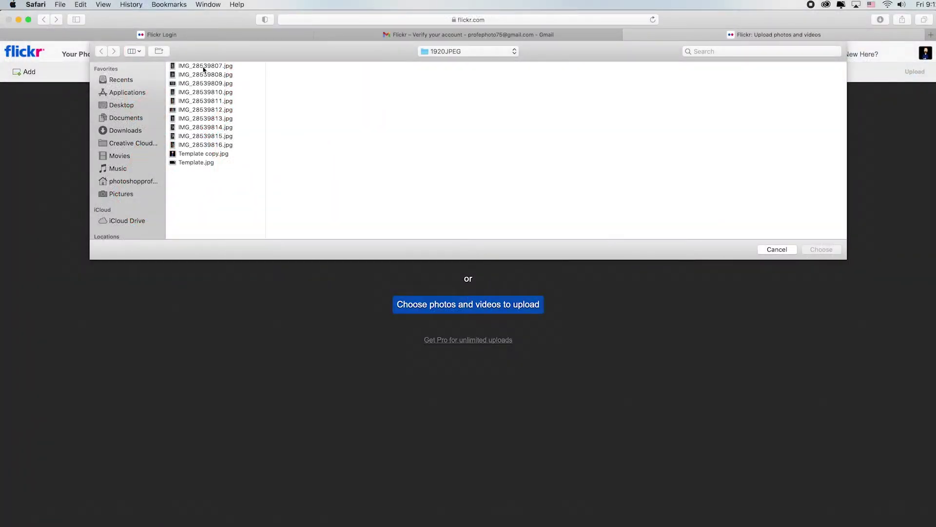
pyautogui.moveTo(206, 66); pyautogui.dragTo(217, 146)
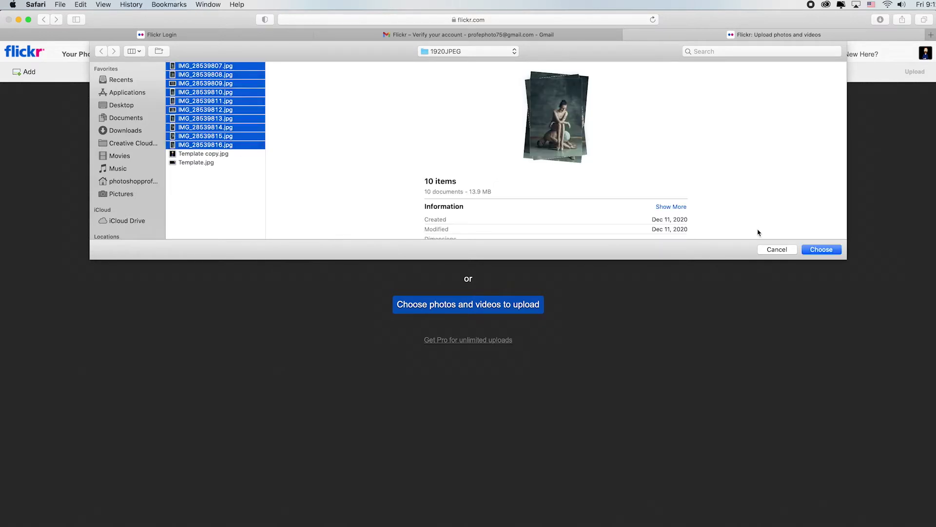
pyautogui.click(822, 250)
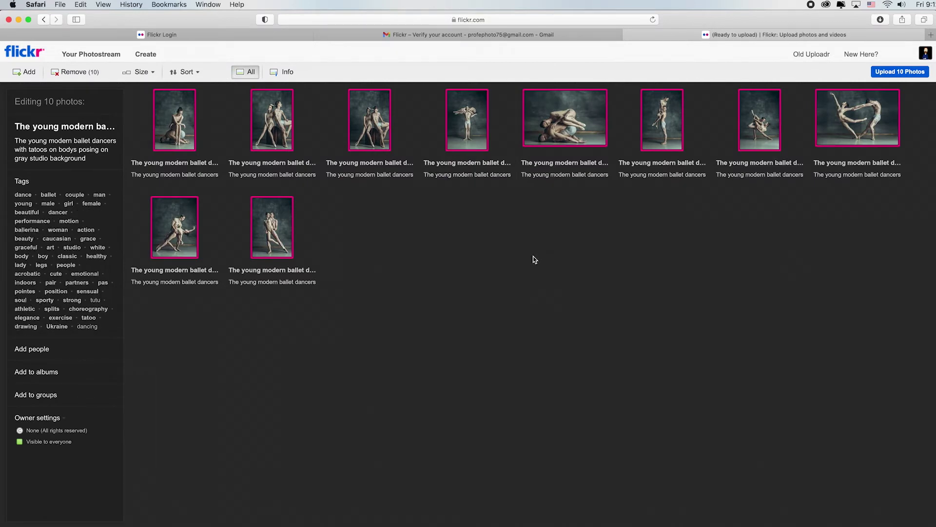
# Title the first photo Professor_Photo_P1_S1 and copy that title
pyautogui.click(178, 163)
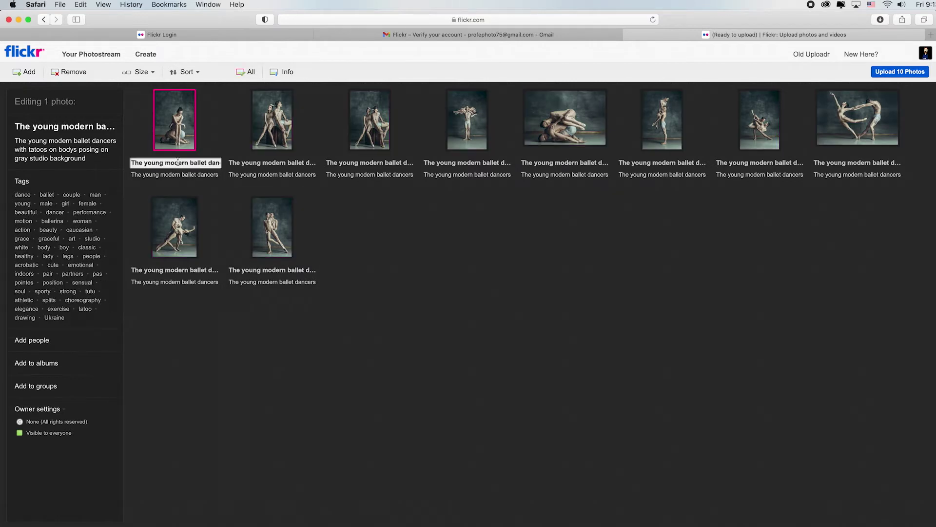
pyautogui.press('super+a')
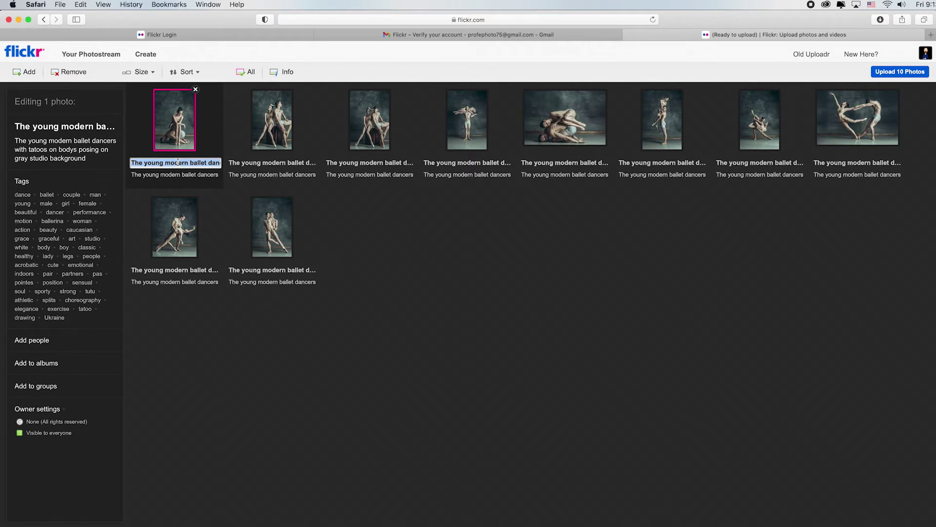
pyautogui.write('Professor_Photo_')
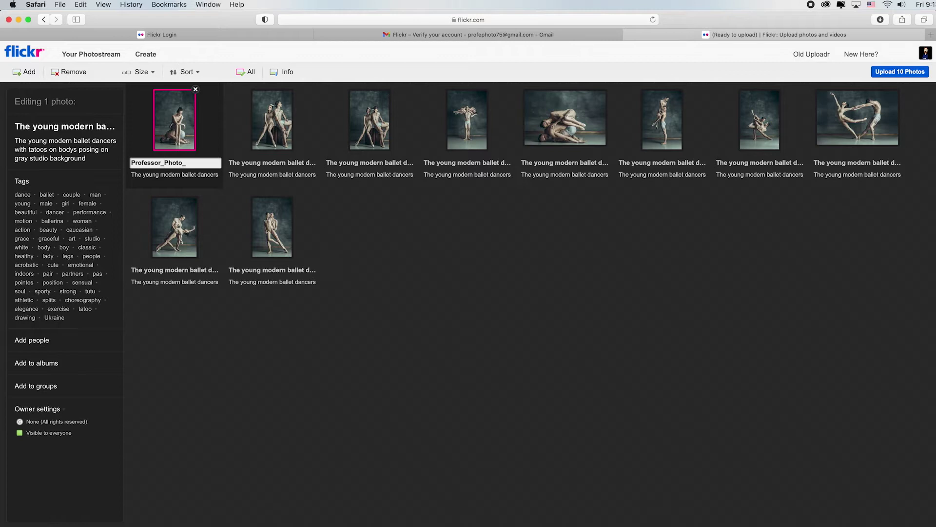
pyautogui.write('S1')
pyautogui.press('super+a')
pyautogui.press('super+c')
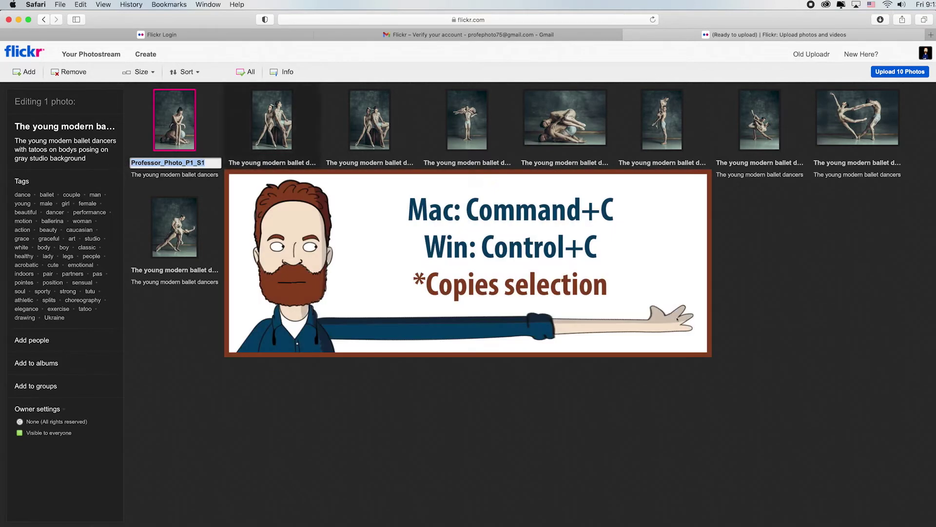
# Retitle photos two and three as Professor_Photo_P1_S2 and Professor_Photo_P1_S3
pyautogui.click(283, 162)
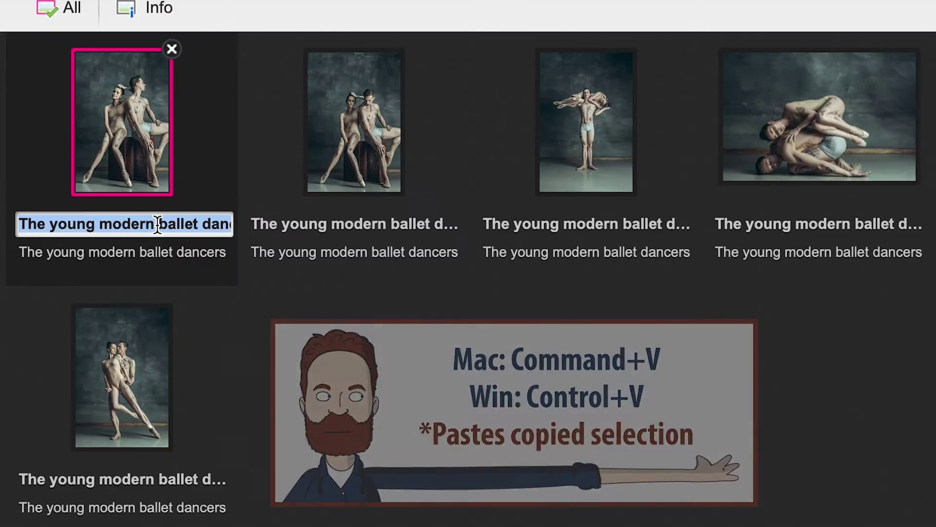
pyautogui.press('super+v')
pyautogui.press('BackSpace')
pyautogui.write('2')
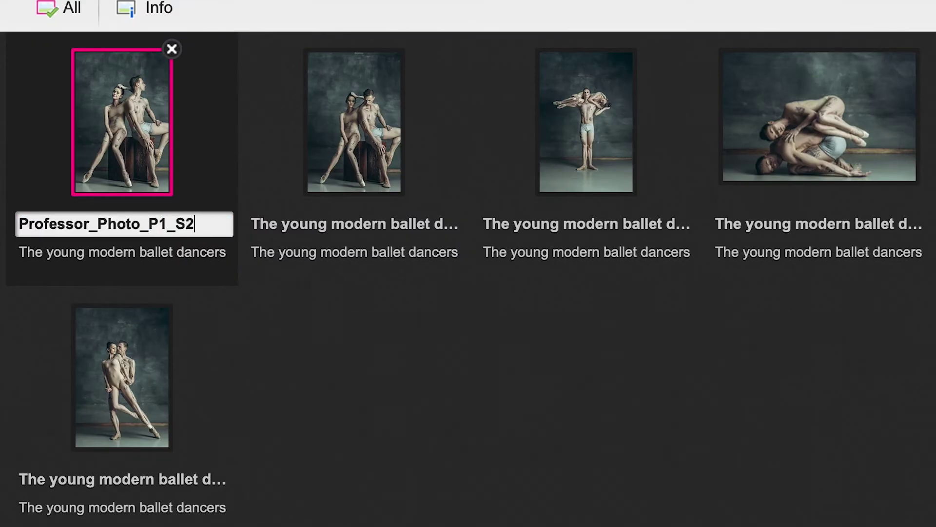
pyautogui.click(387, 225)
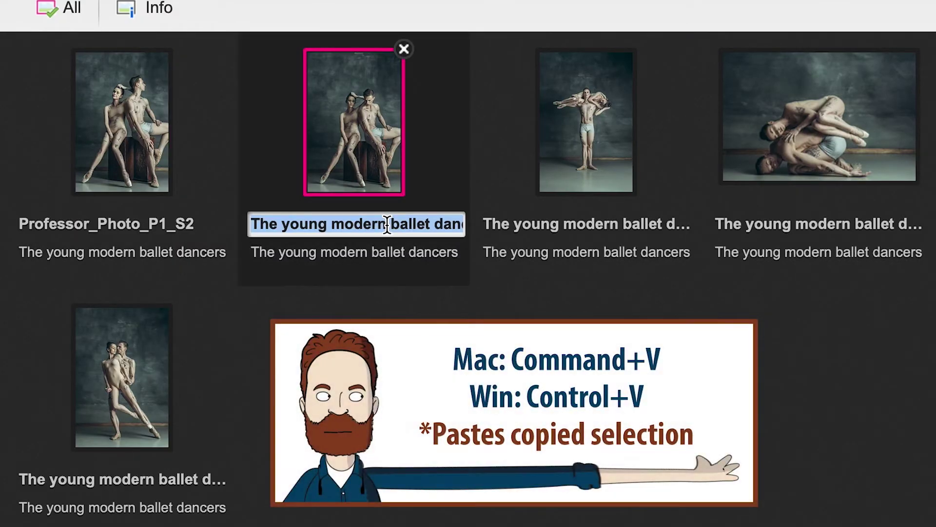
pyautogui.press('super+v')
pyautogui.press('BackSpace')
pyautogui.write('3')
# Retitle photos four through ten as Professor_Photo_P1_S4 to Professor_Photo_P1_S10
pyautogui.click(554, 215)
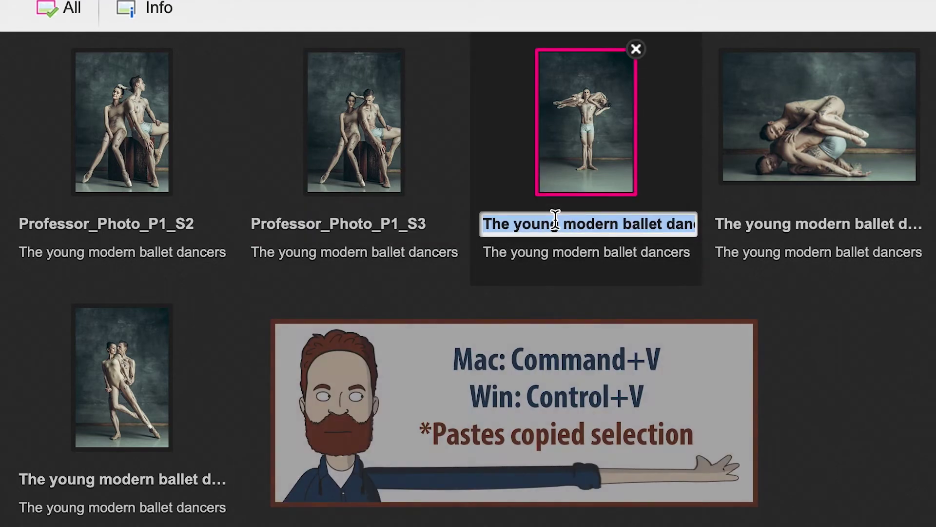
pyautogui.press('super+v')
pyautogui.press('BackSpace')
pyautogui.write('4')
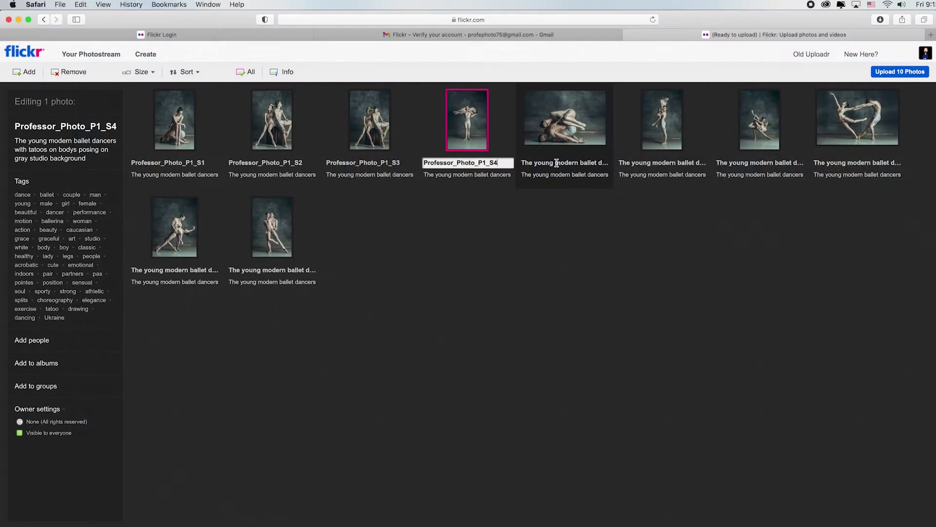
pyautogui.click(557, 162)
pyautogui.click(662, 163)
pyautogui.click(760, 163)
pyautogui.click(858, 163)
pyautogui.click(174, 270)
pyautogui.click(272, 269)
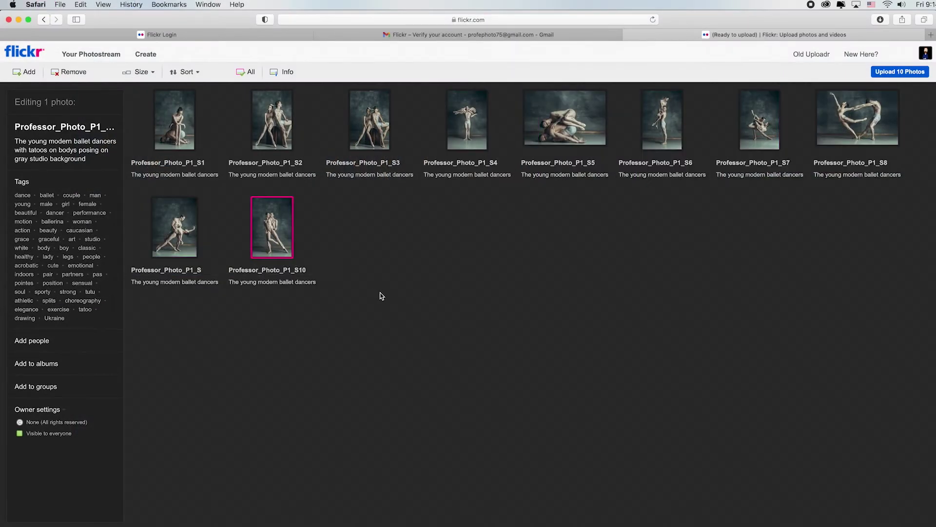
# Edit the descriptions of photos S1 through S4
pyautogui.click(208, 177)
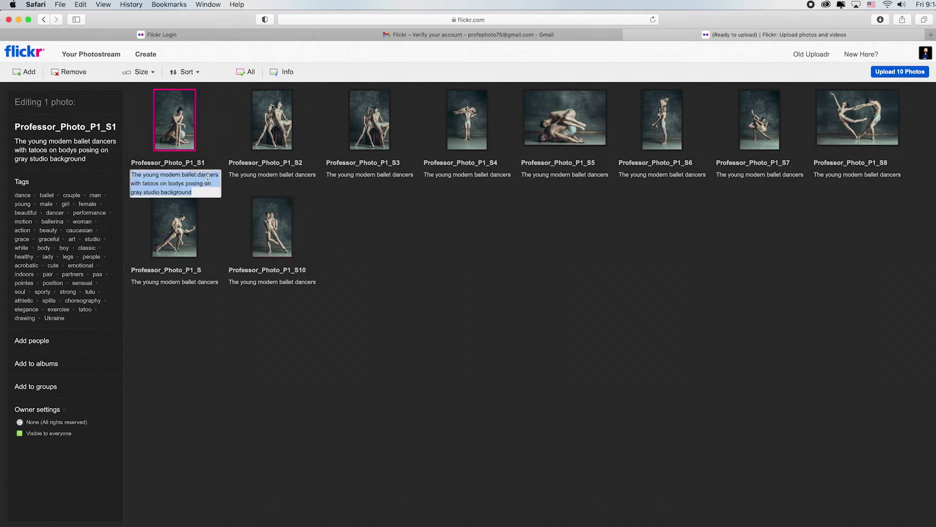
pyautogui.click(260, 174)
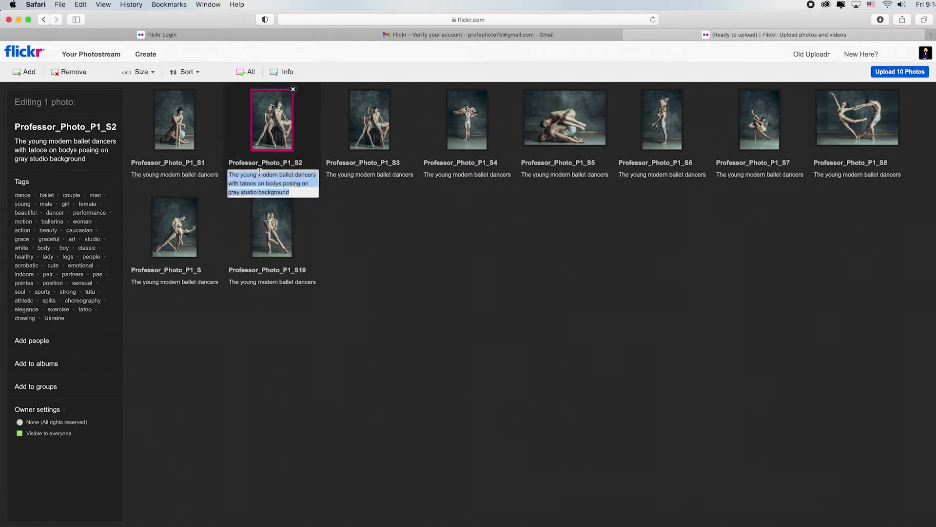
pyautogui.click(382, 177)
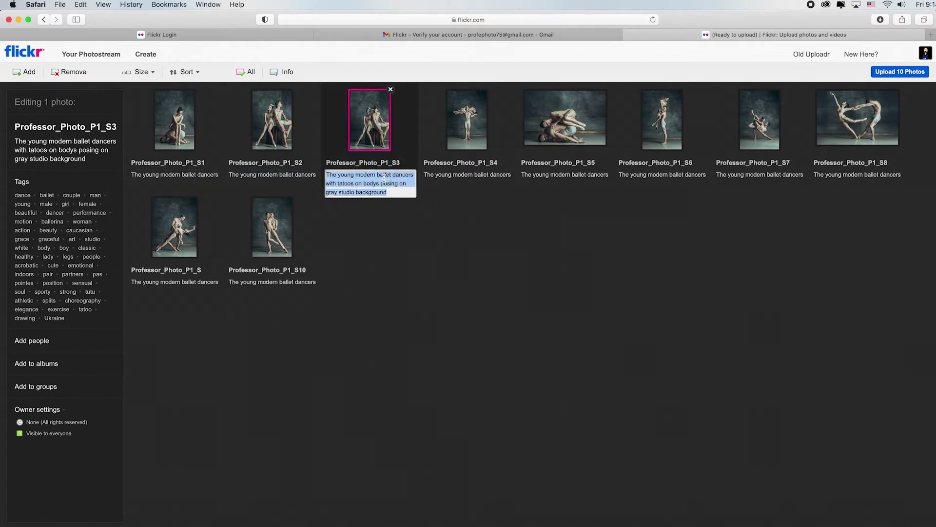
pyautogui.click(464, 180)
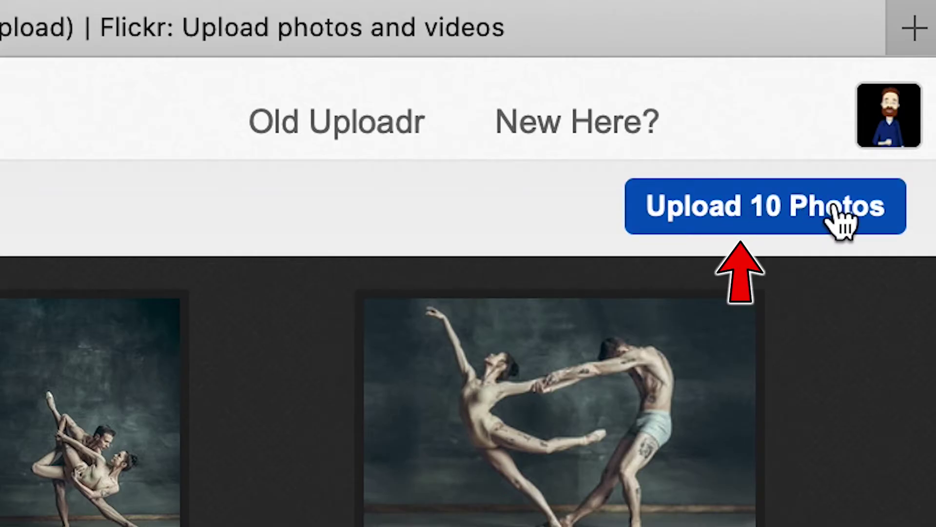
# Upload all ten titled photos and publish them publicly
pyautogui.click(838, 211)
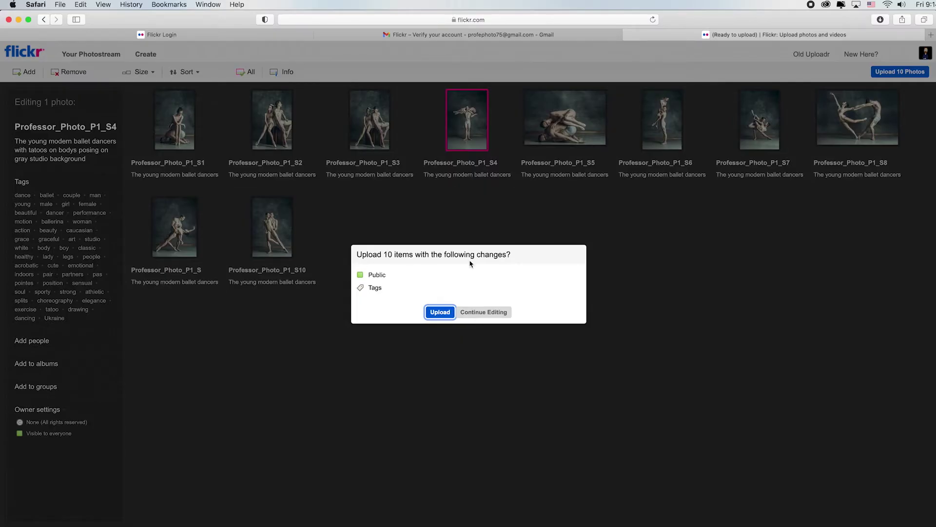
pyautogui.click(441, 312)
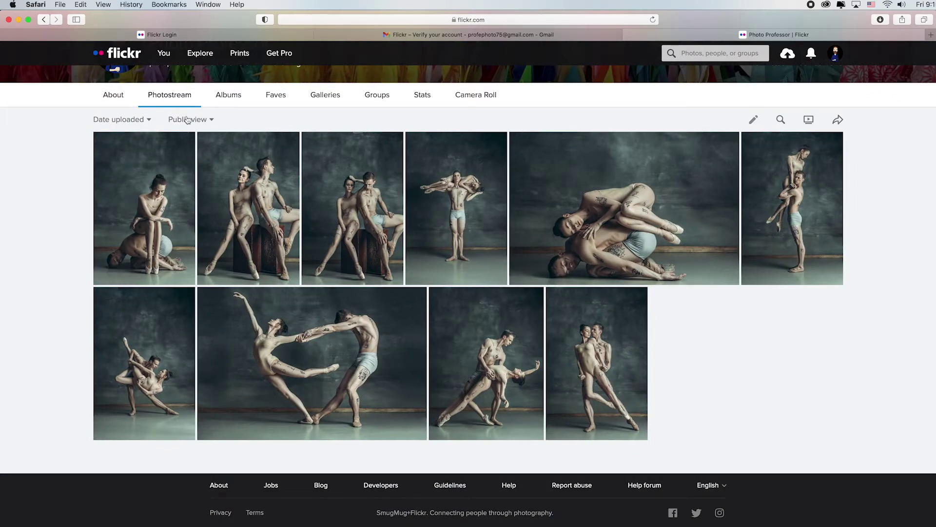
pyautogui.scroll(1, 418, 240)
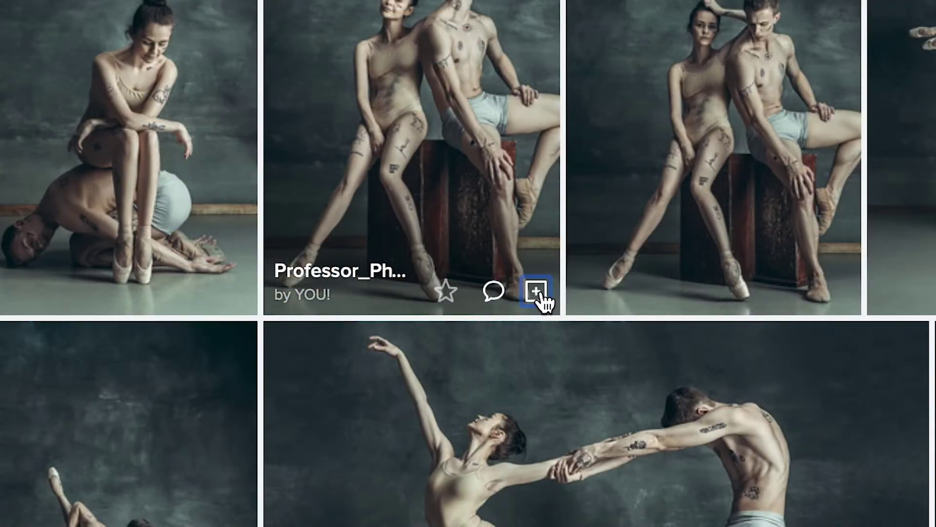
# Dismiss a photo's add-to-album popup and go to the profile's Albums page
pyautogui.click(540, 292)
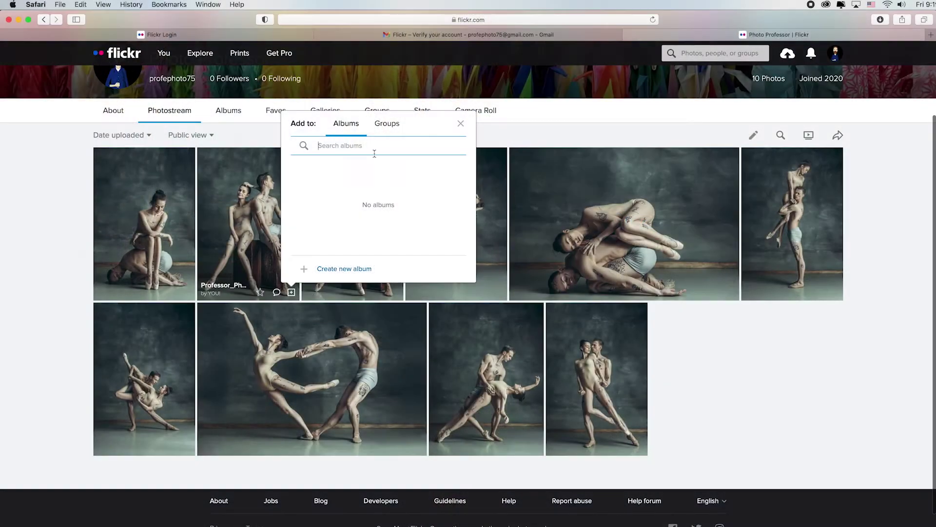
pyautogui.click(460, 124)
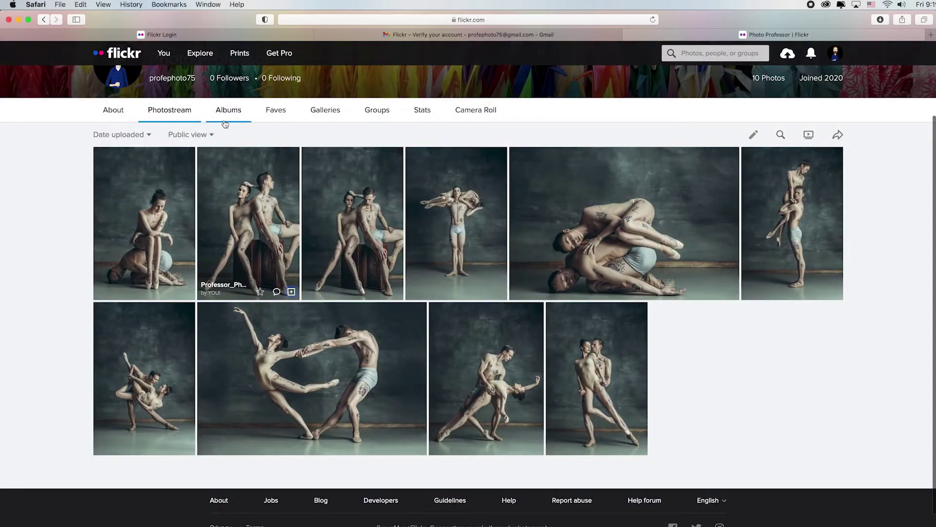
pyautogui.click(234, 111)
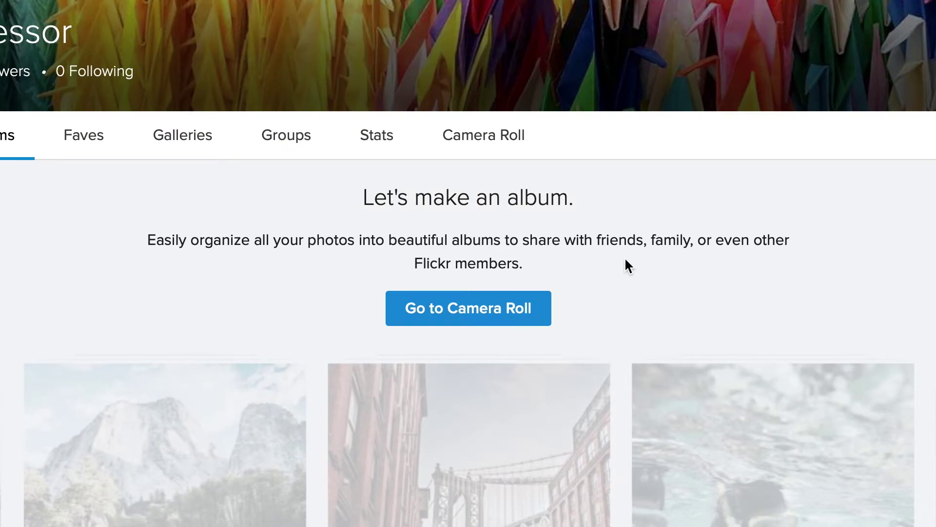
# In the Camera Roll, keep the second photo Public and select all ten May 14, 2018 photos for an album
pyautogui.click(485, 310)
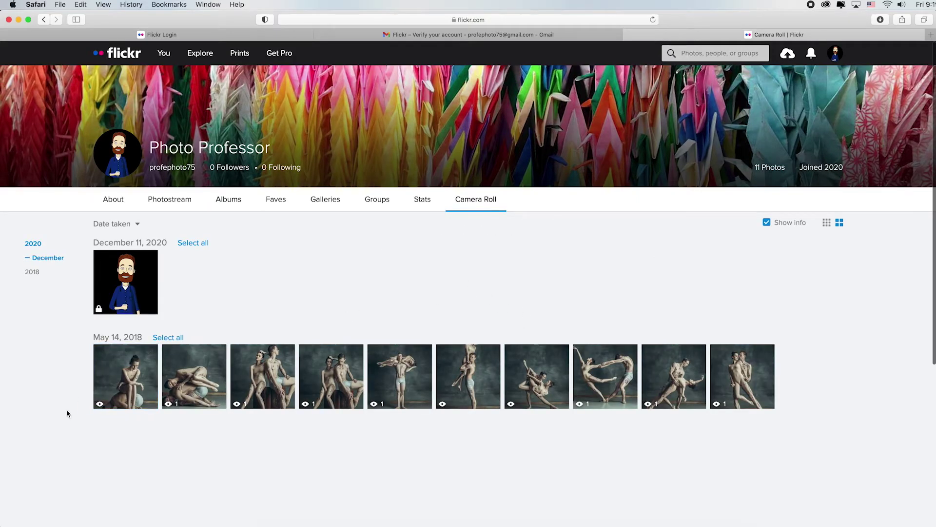
pyautogui.click(168, 405)
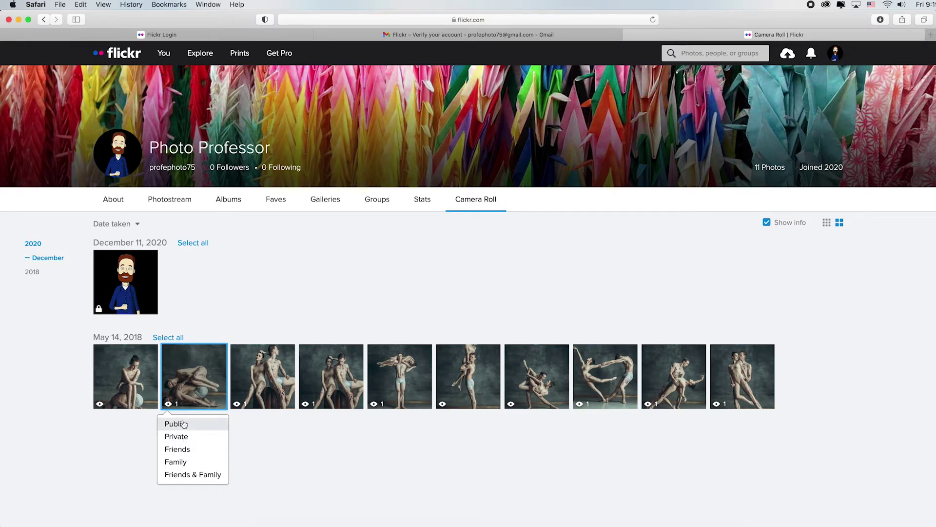
pyautogui.click(183, 424)
pyautogui.click(177, 337)
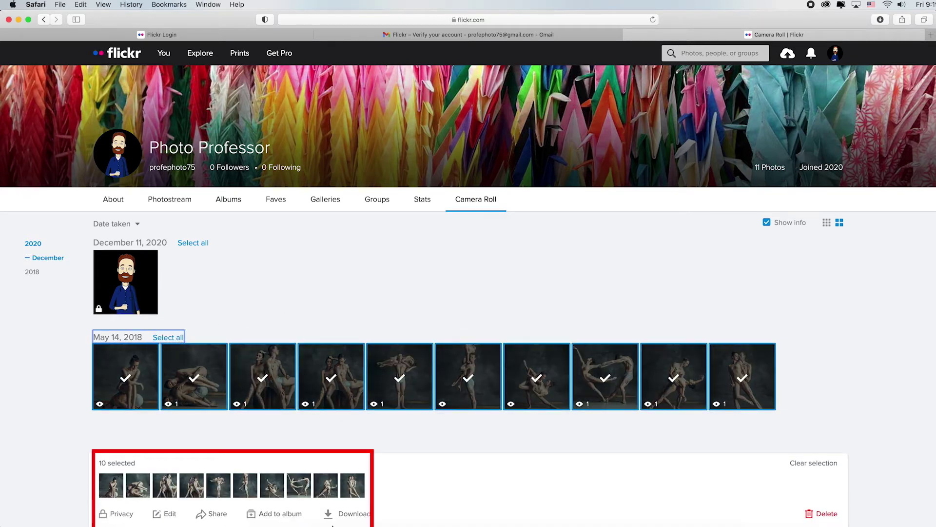
pyautogui.click(261, 515)
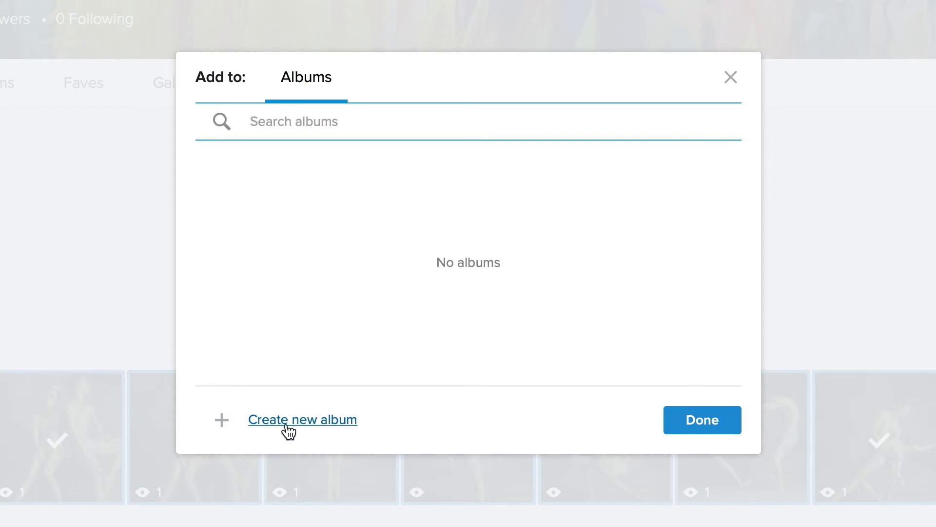
# Create album 'Project 1 Portrait Pair' described 'I worked with dancers in two traditional poses.', then view Albums
pyautogui.click(334, 422)
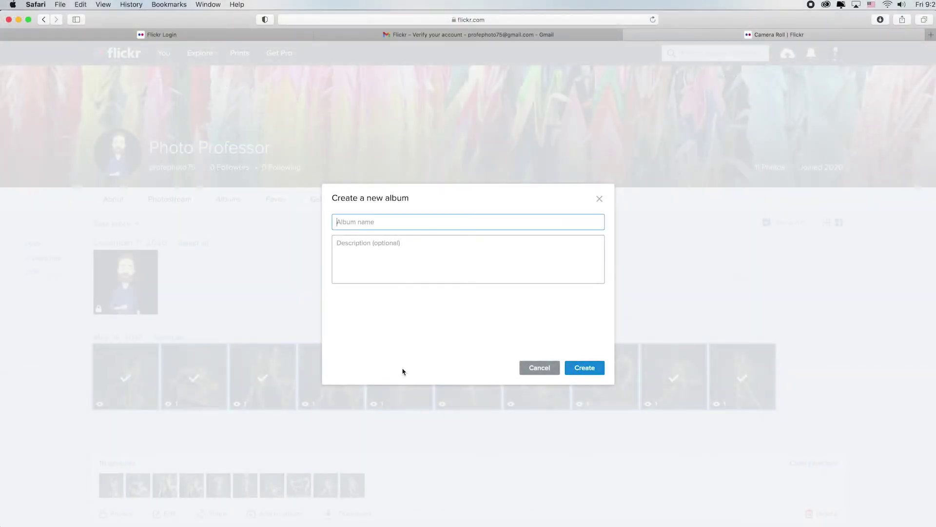
pyautogui.write('Project 1 Portrait Pair')
pyautogui.click(360, 251)
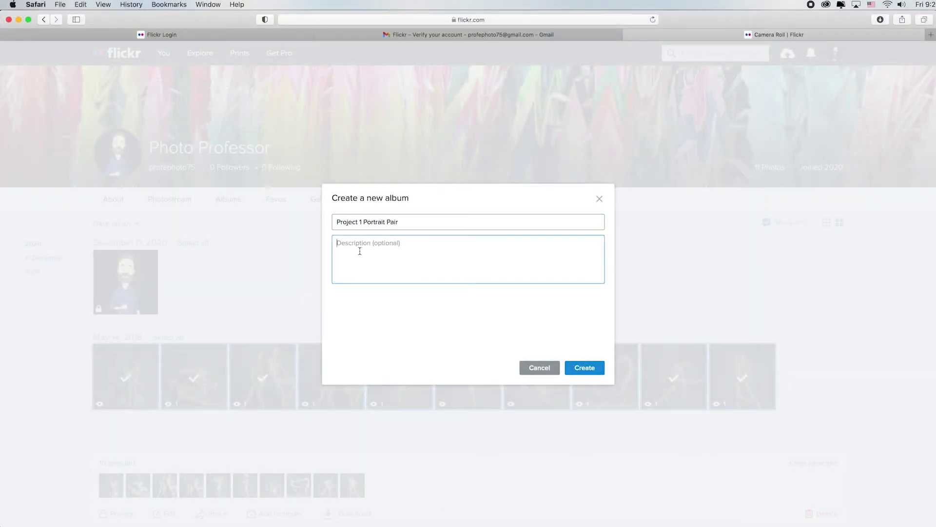
pyautogui.write('I worked with dancers in two traditional poses.')
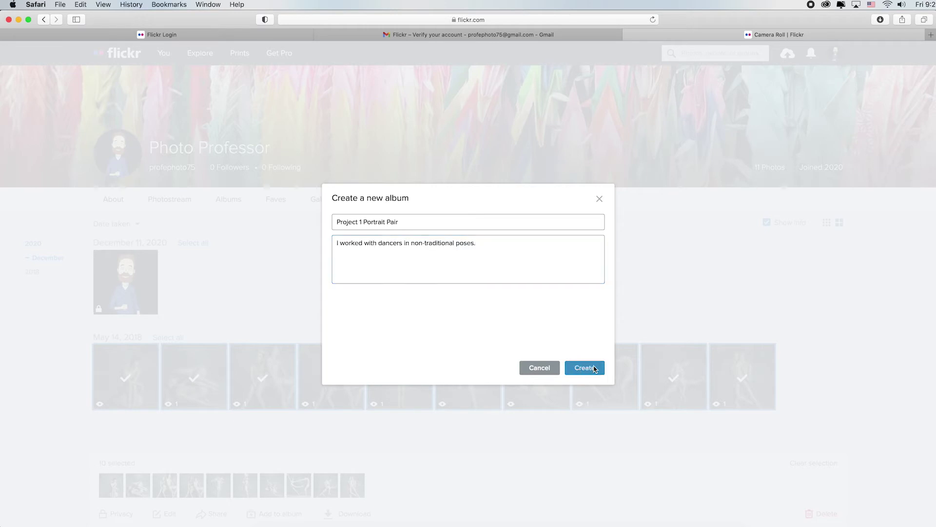
pyautogui.click(585, 368)
pyautogui.click(591, 368)
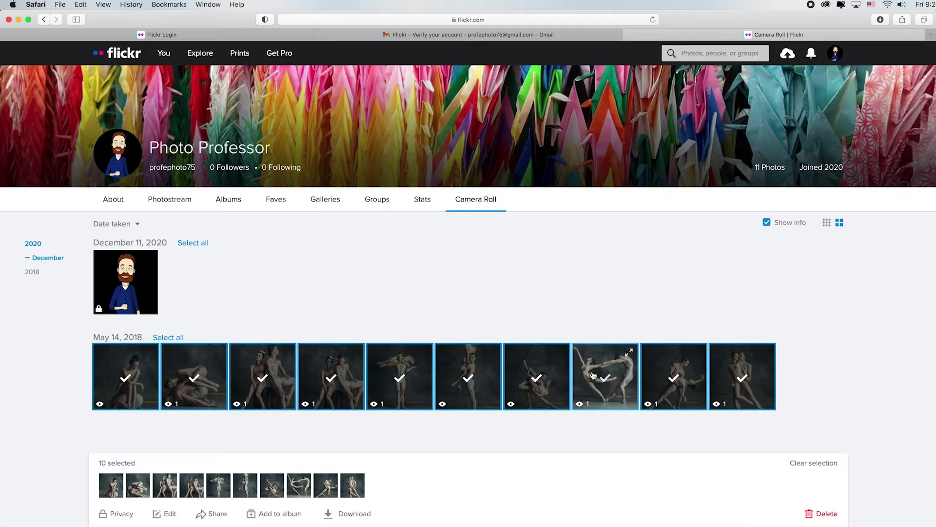
pyautogui.click(230, 204)
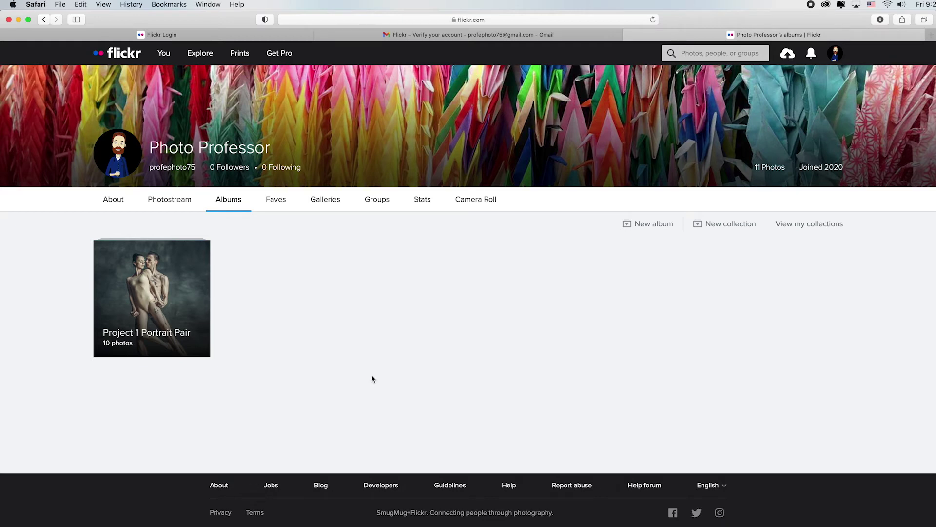
# Check the photostream, then open the Project 1 Portrait Pair album from the albums list
pyautogui.click(168, 200)
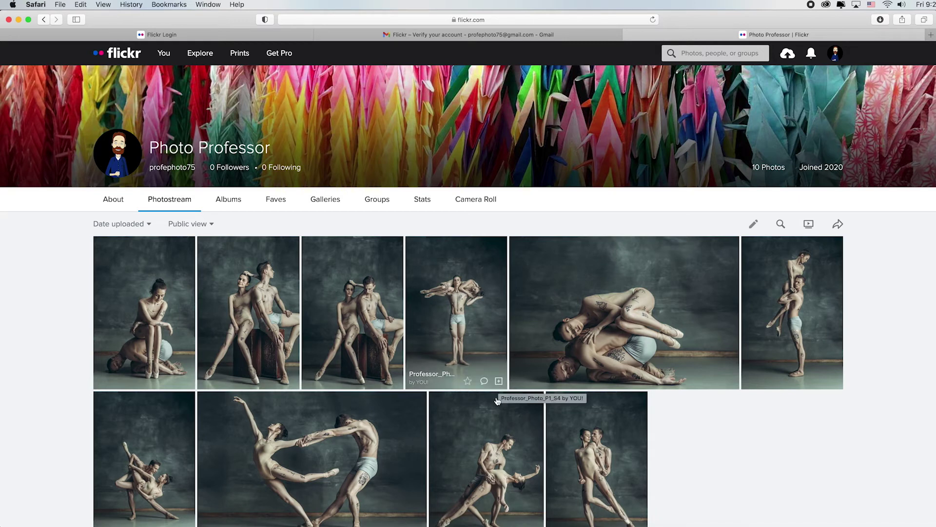
pyautogui.click(245, 207)
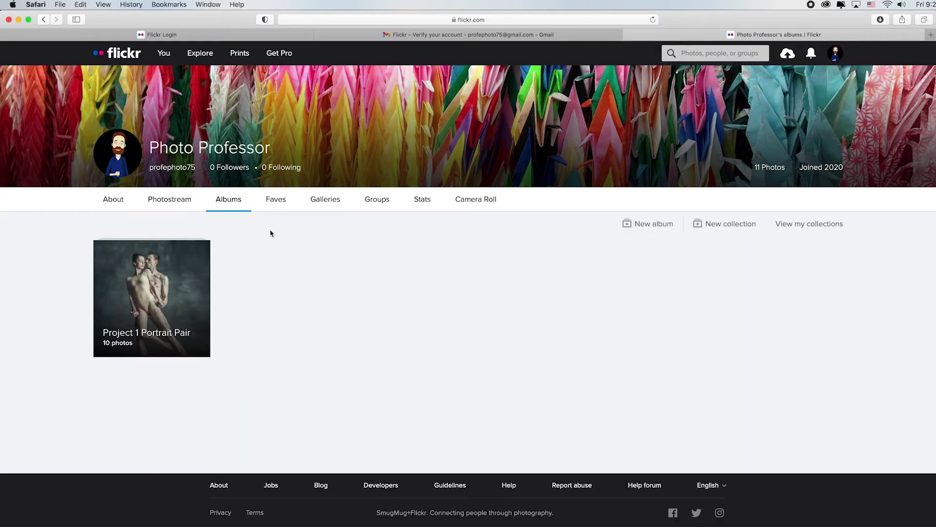
pyautogui.click(158, 286)
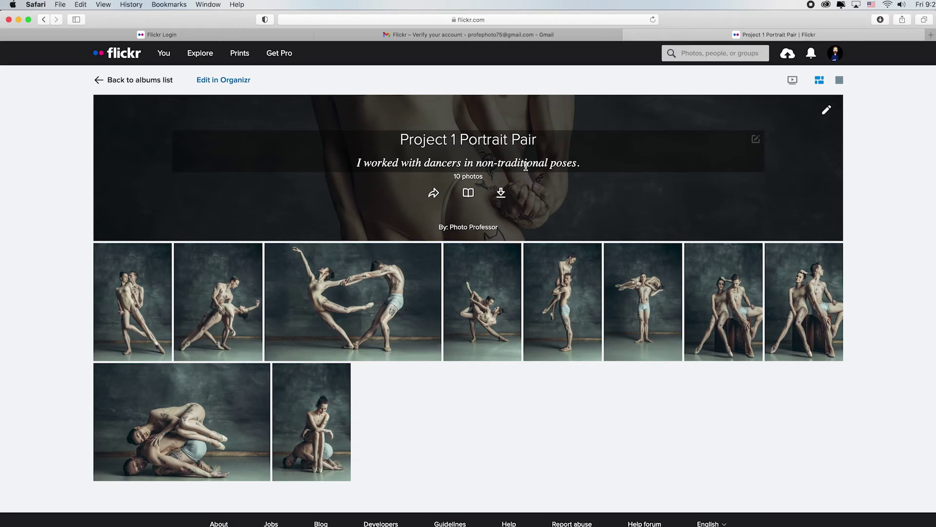
# Change the description to 'I worked with dancers in non-traditional poses.' and select the album's web address
pyautogui.click(527, 165)
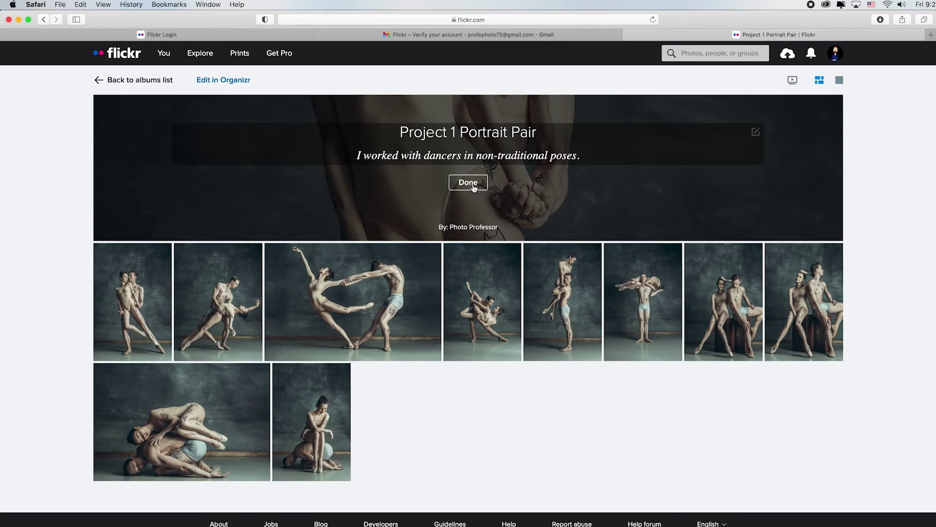
pyautogui.click(472, 185)
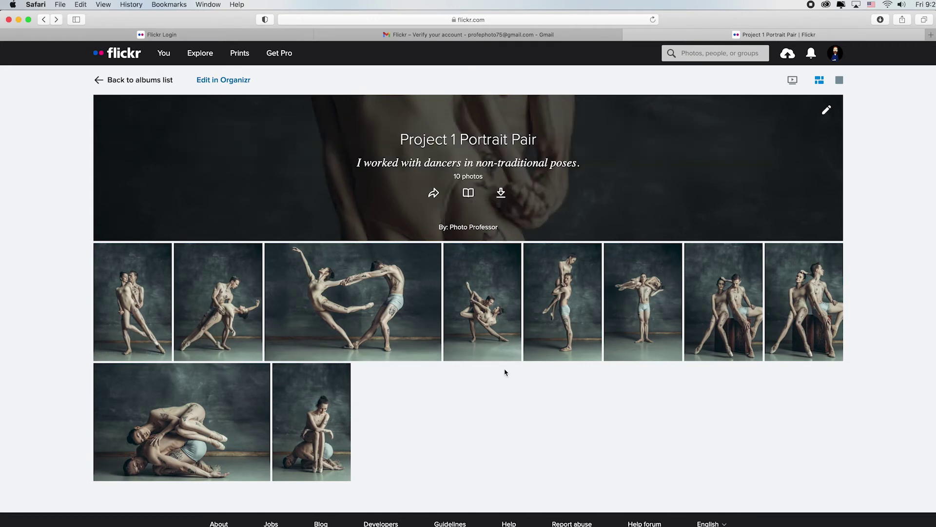
pyautogui.click(502, 20)
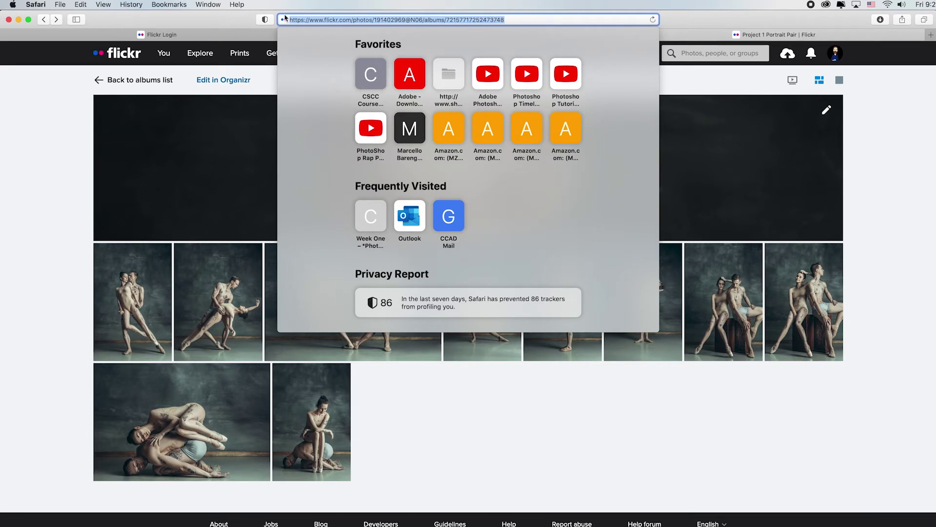
pyautogui.press('super+c')
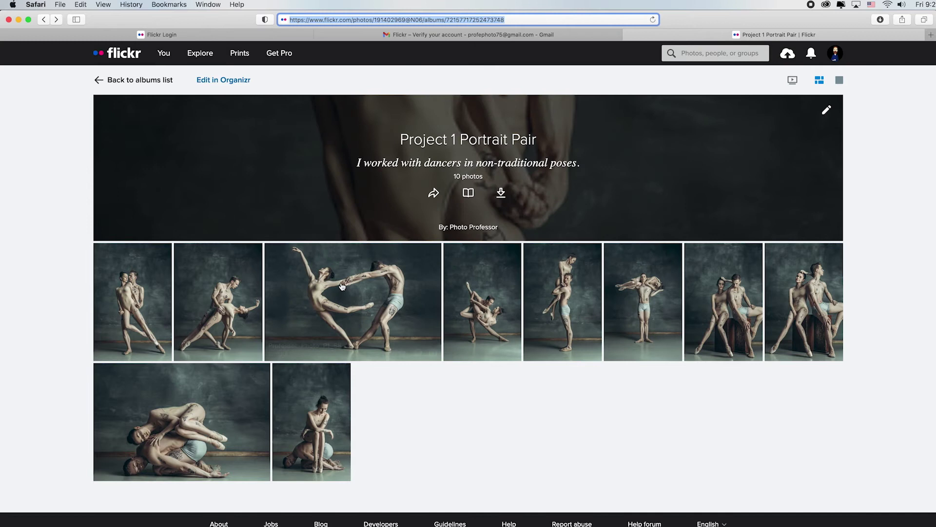
pyautogui.click(472, 437)
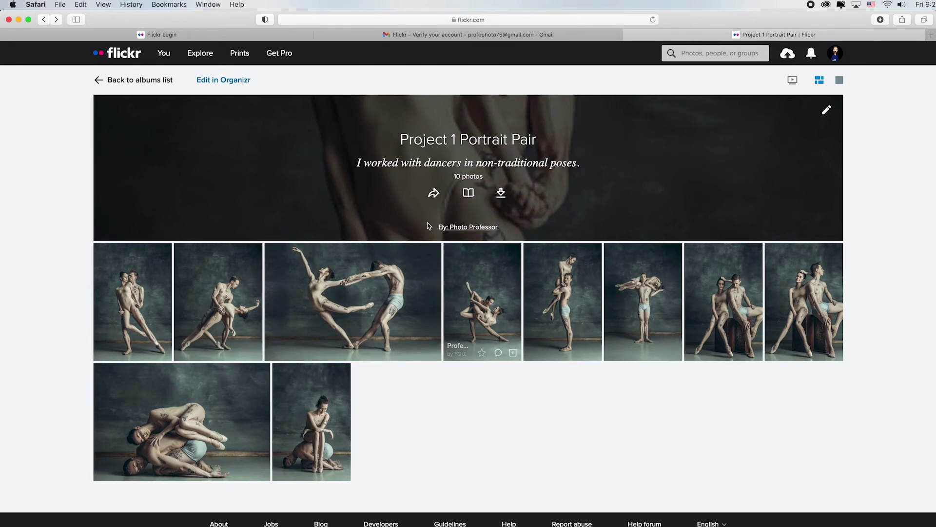
pyautogui.click(435, 194)
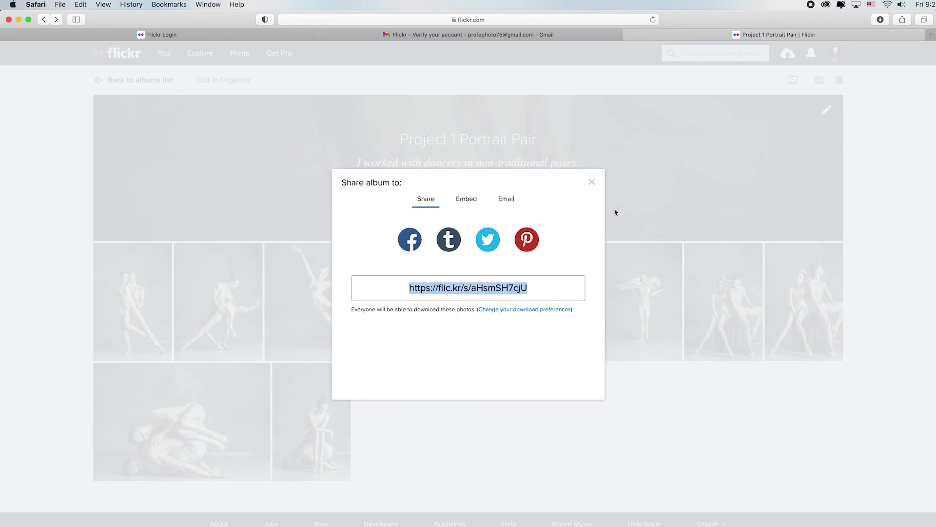
pyautogui.click(592, 182)
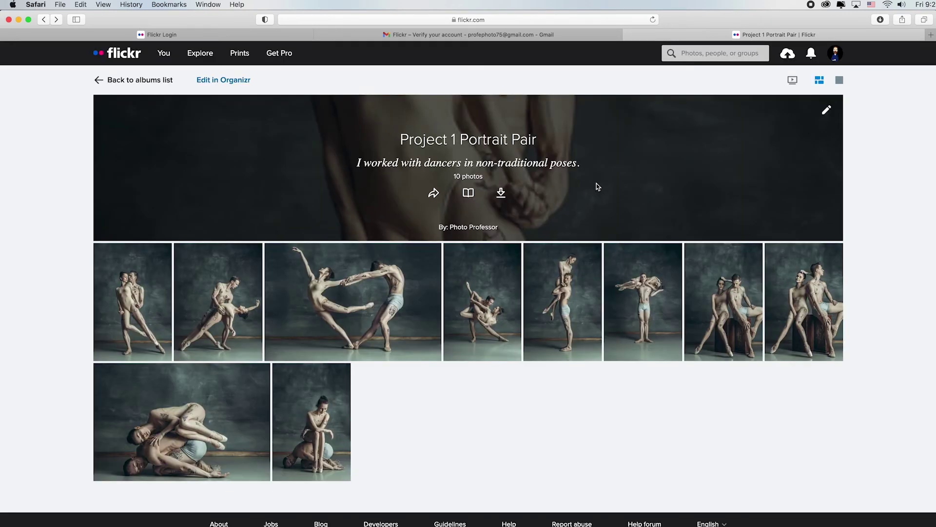